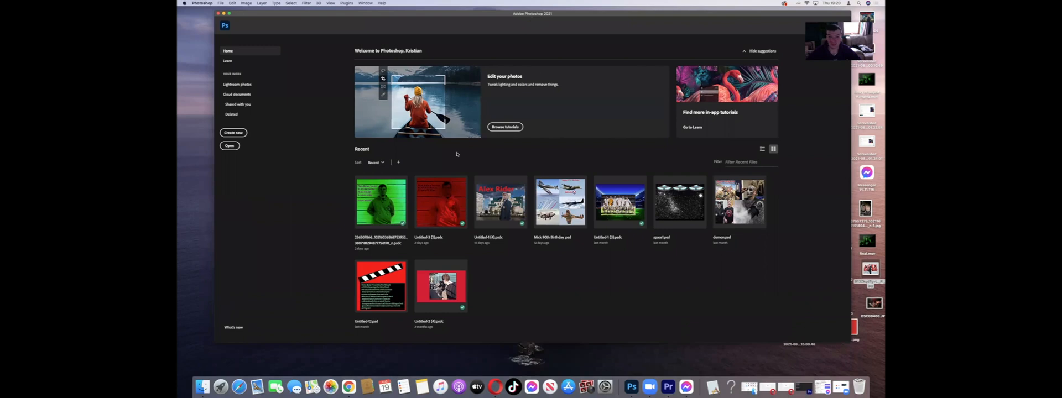
# Step: Create a new document from the 3 × 2 inch landscape photo preset at 300 pixels/inch with a white background
pyautogui.click(233, 133)
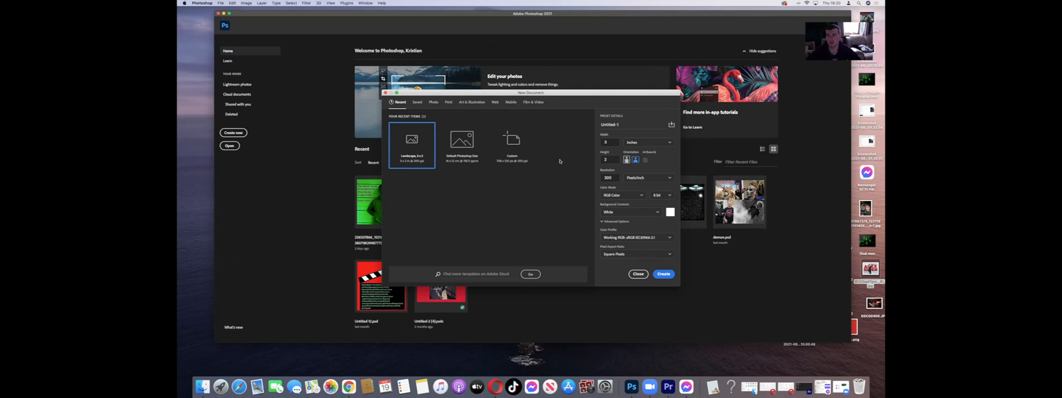
pyautogui.click(432, 102)
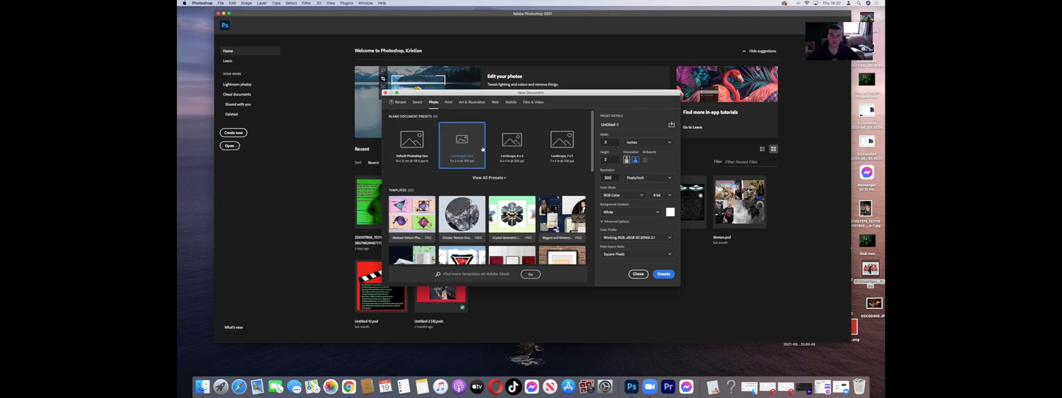
pyautogui.click(663, 274)
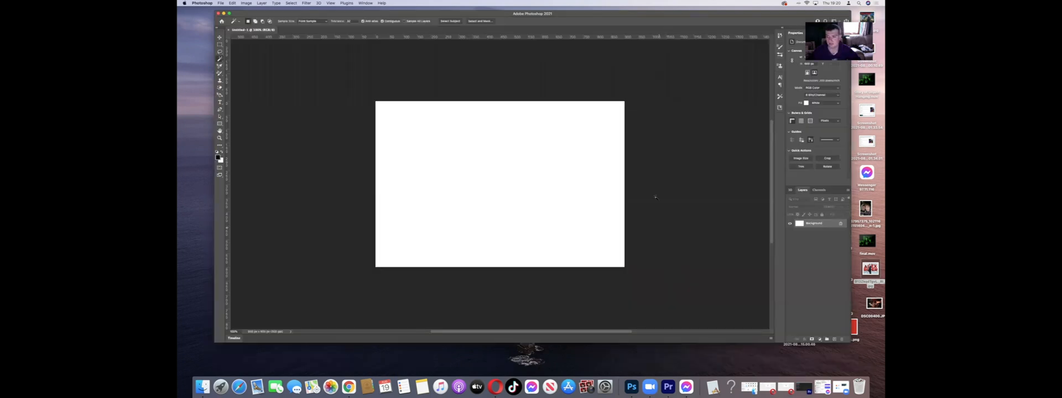
# Step: Place the Alex Rider poster image from the desktop into the document and stretch it to the full canvas width
pyautogui.moveTo(869, 269); pyautogui.dragTo(460, 158)
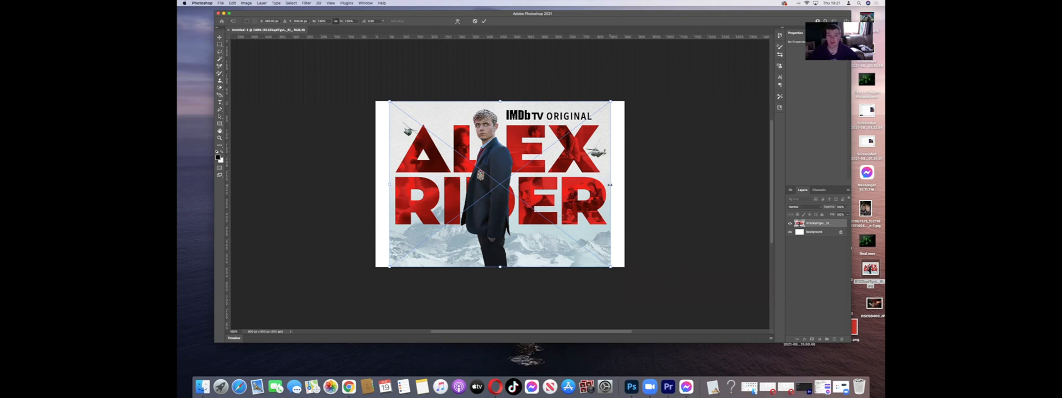
pyautogui.moveTo(608, 185); pyautogui.dragTo(628, 184)
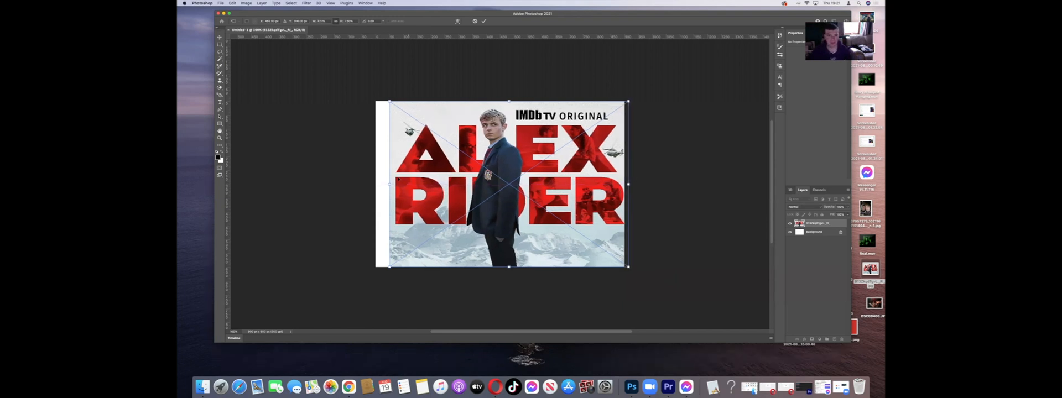
pyautogui.moveTo(391, 184); pyautogui.dragTo(373, 184)
pyautogui.press('Return')
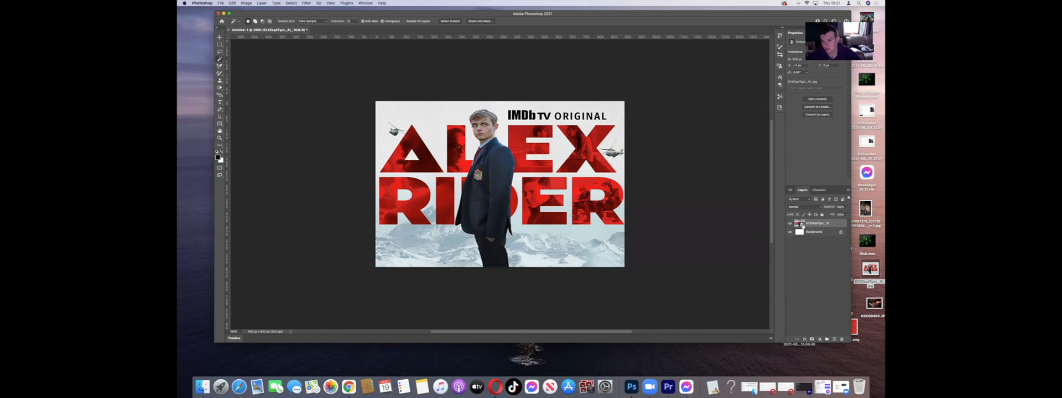
# Step: Open the placed poster's smart object contents and unlock its background layer
pyautogui.doubleClick(799, 223)
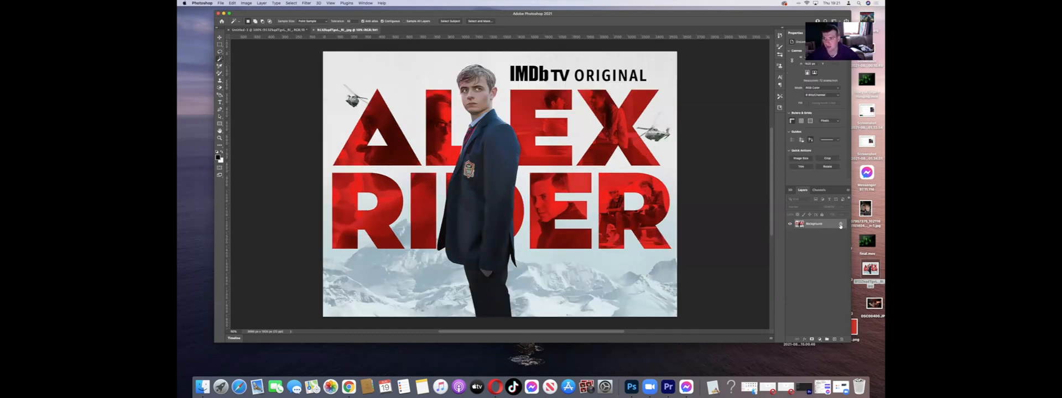
pyautogui.click(839, 225)
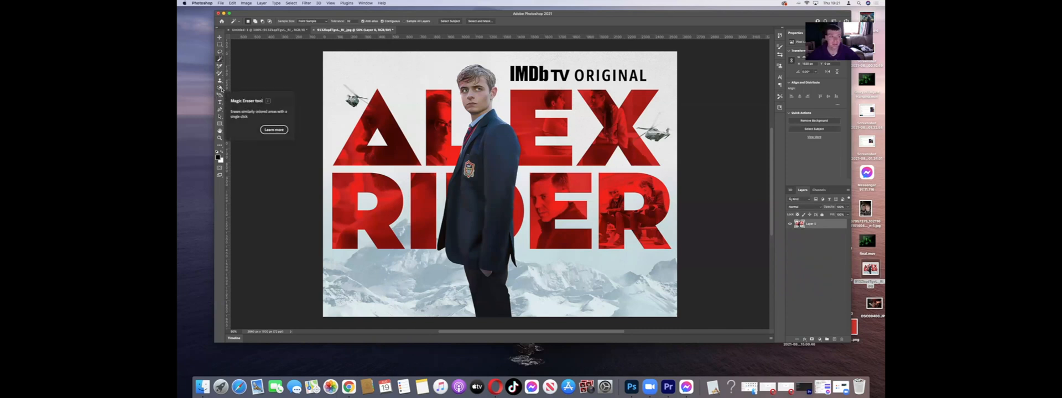
# Step: Erase the red letters A and L of the ALEX title with the Magic Eraser tool
pyautogui.click(222, 89)
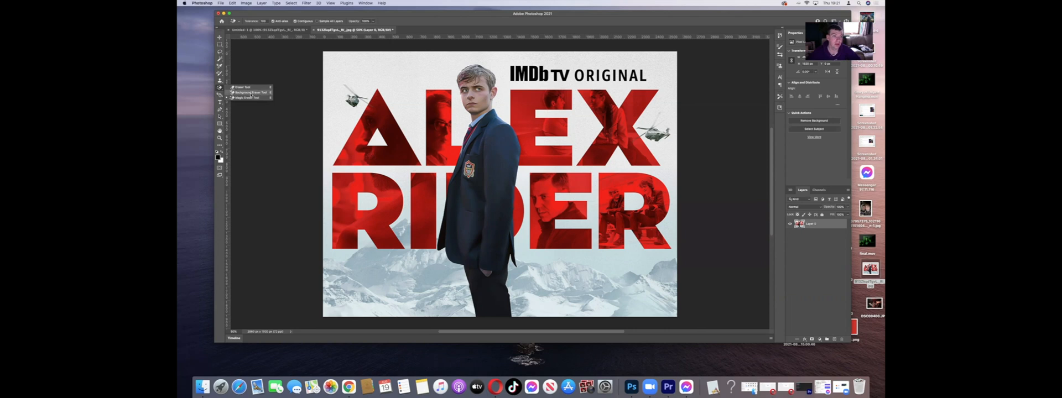
pyautogui.click(251, 94)
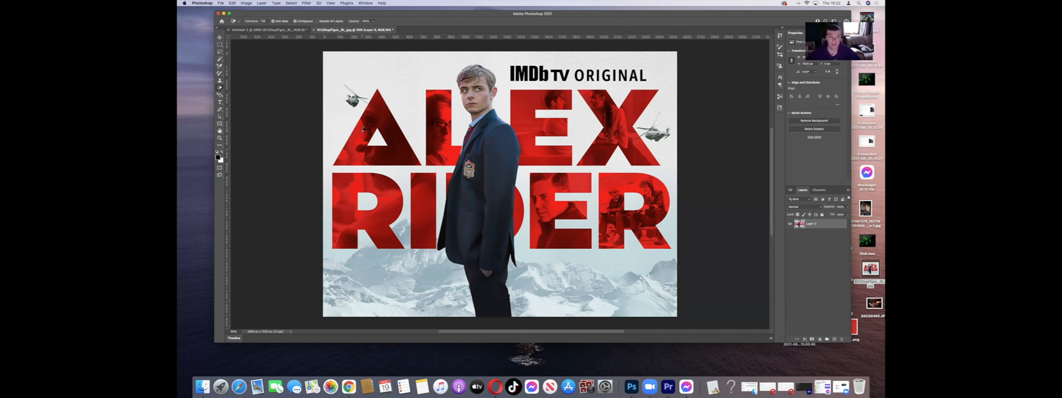
pyautogui.click(362, 134)
pyautogui.click(372, 121)
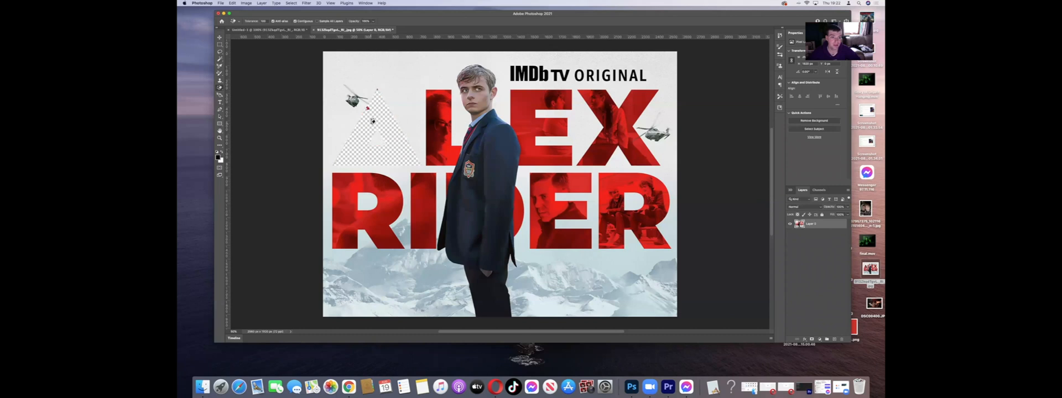
pyautogui.click(436, 129)
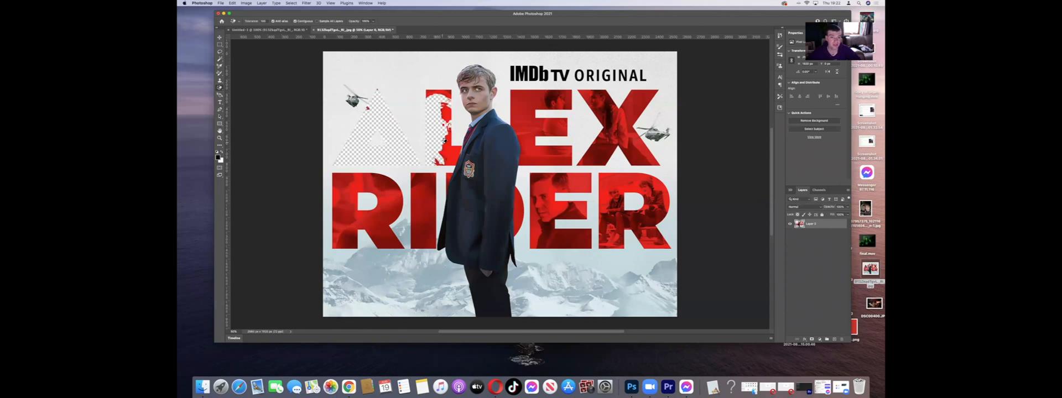
pyautogui.click(448, 144)
pyautogui.click(446, 113)
pyautogui.click(442, 93)
# Step: Erase the red letters E and X of ALEX, including their larger leftover red patches
pyautogui.click(523, 113)
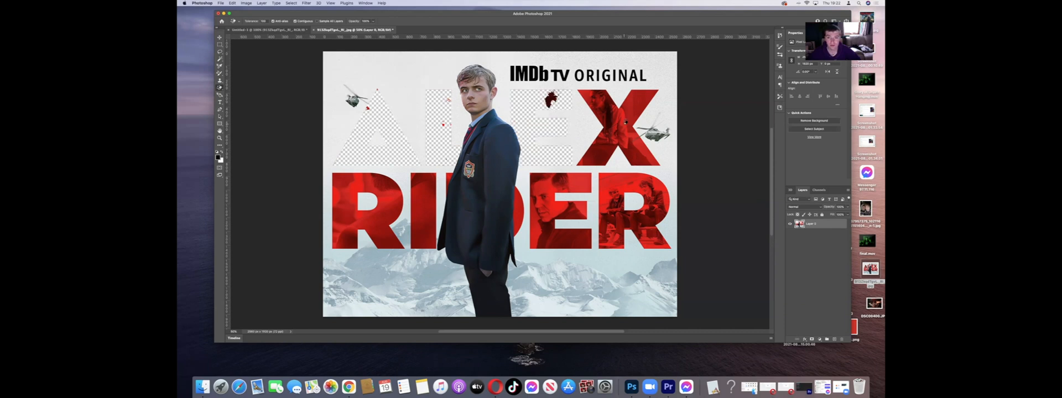
pyautogui.click(625, 122)
pyautogui.click(610, 138)
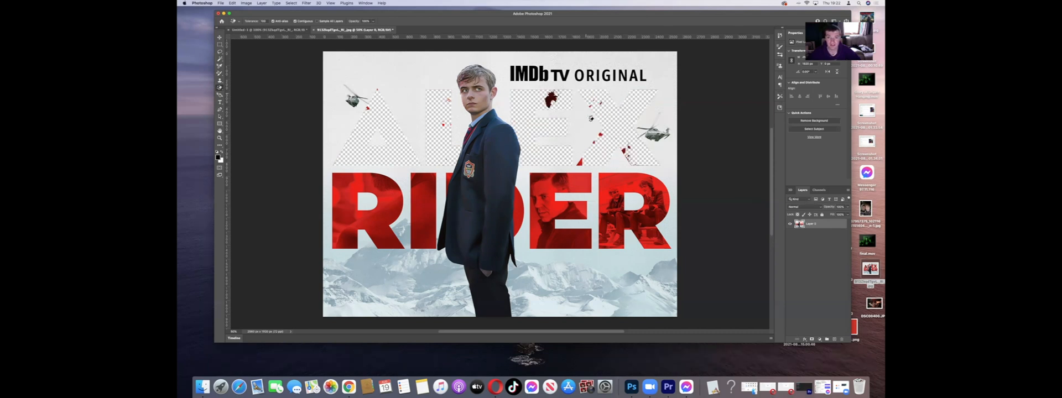
pyautogui.click(554, 99)
pyautogui.click(580, 163)
pyautogui.click(623, 151)
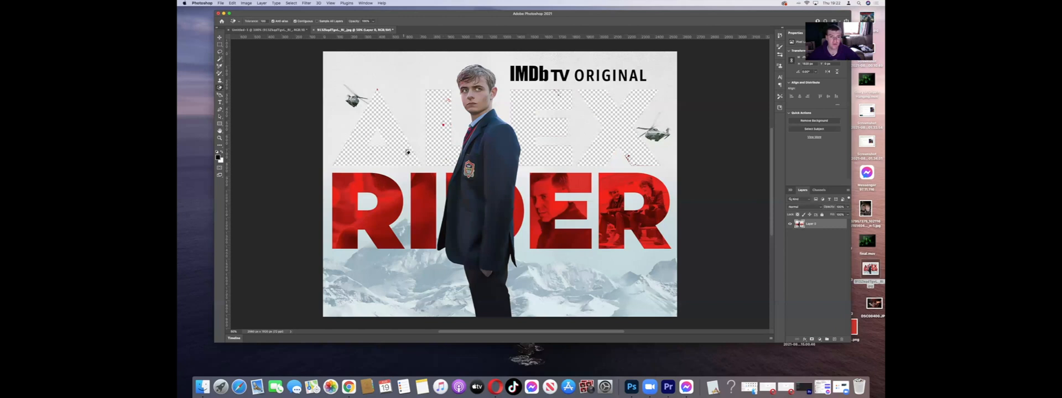
# Step: Erase the R, the I and the part of the D beside the jacket's back in RIDER, undoing any background erasure
pyautogui.click(354, 190)
pyautogui.click(387, 182)
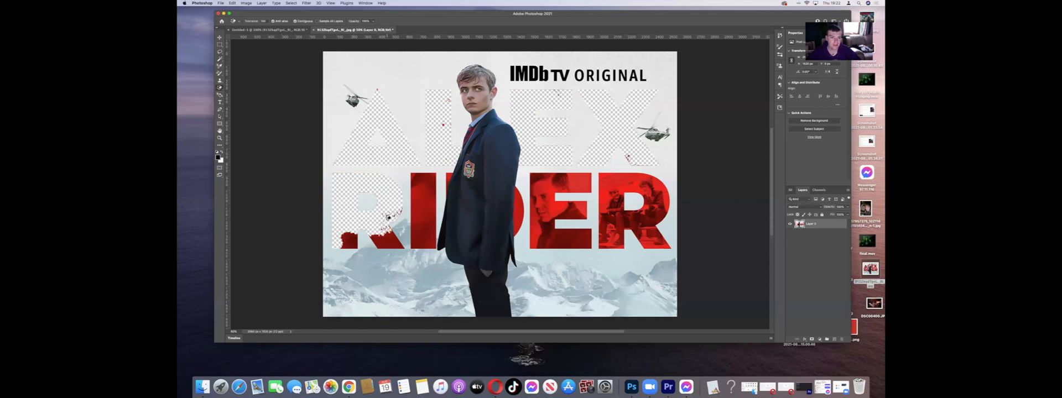
pyautogui.click(387, 242)
pyautogui.click(356, 243)
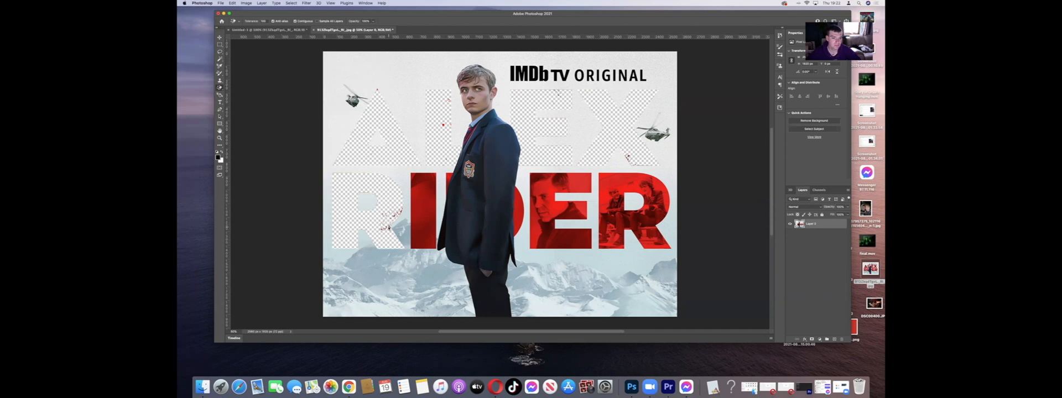
pyautogui.click(422, 212)
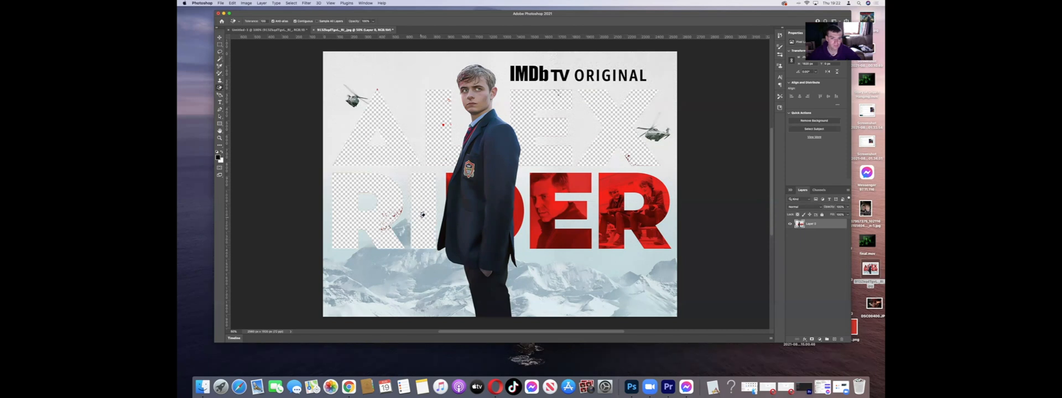
pyautogui.click(519, 210)
pyautogui.click(447, 177)
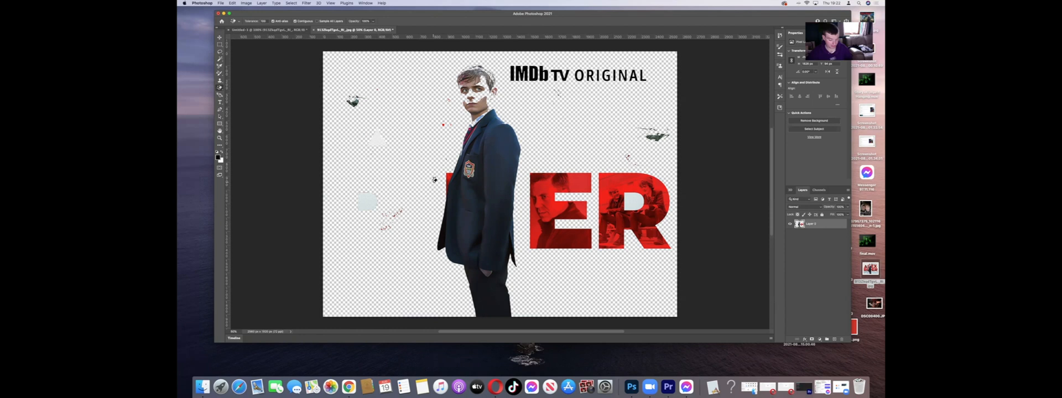
pyautogui.press('super+z')
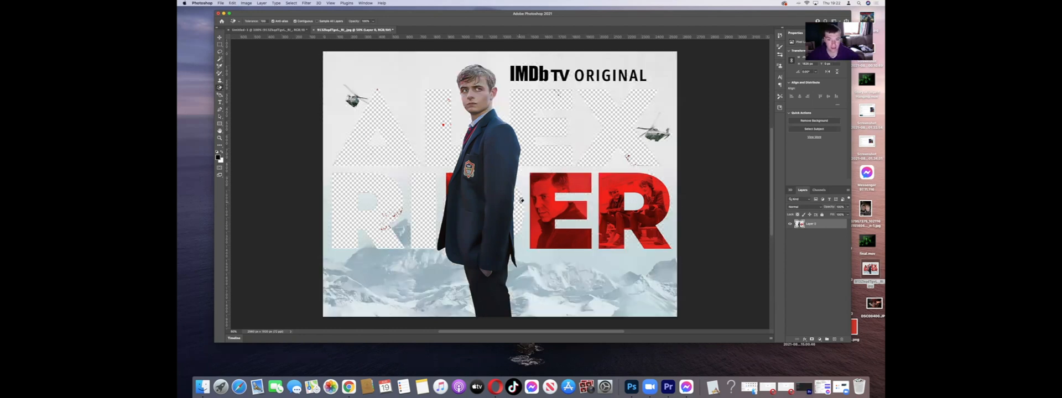
# Step: Erase the red letter E of the RIDER title with the Magic Eraser
pyautogui.click(554, 235)
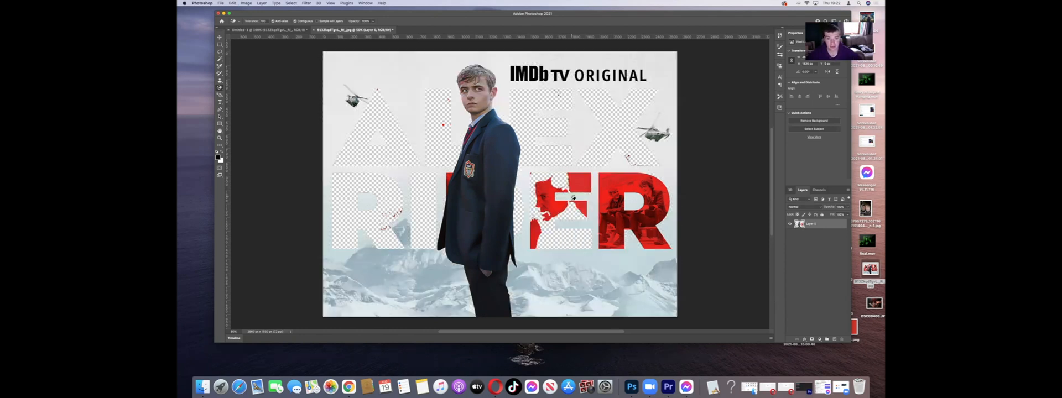
pyautogui.click(552, 200)
pyautogui.click(581, 178)
pyautogui.click(534, 230)
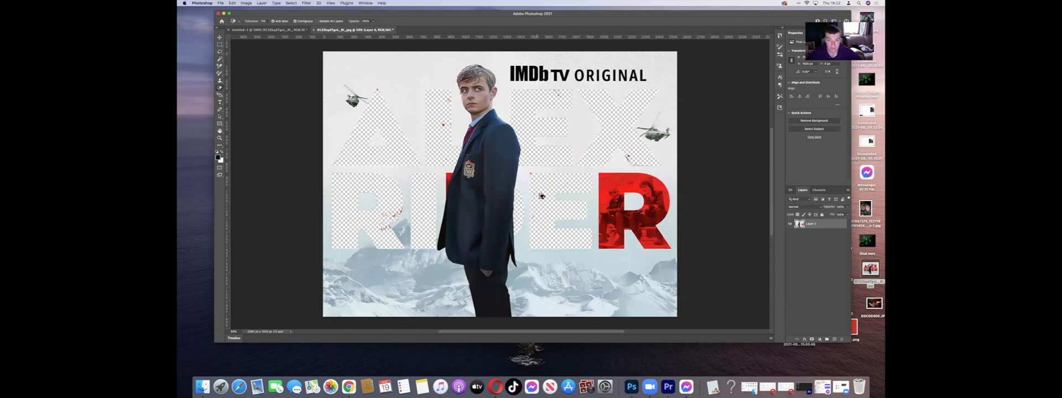
# Step: Erase the final R of RIDER and the remaining red piece of the D in front of the jacket
pyautogui.click(620, 193)
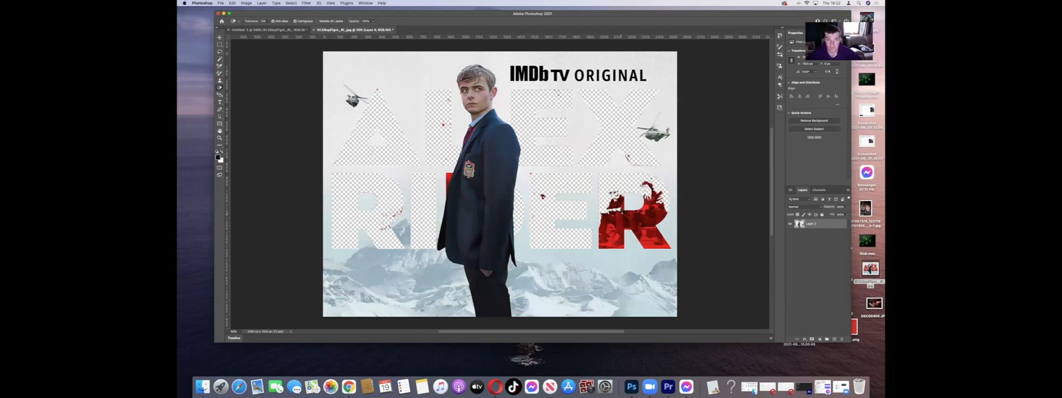
pyautogui.click(622, 213)
pyautogui.click(668, 244)
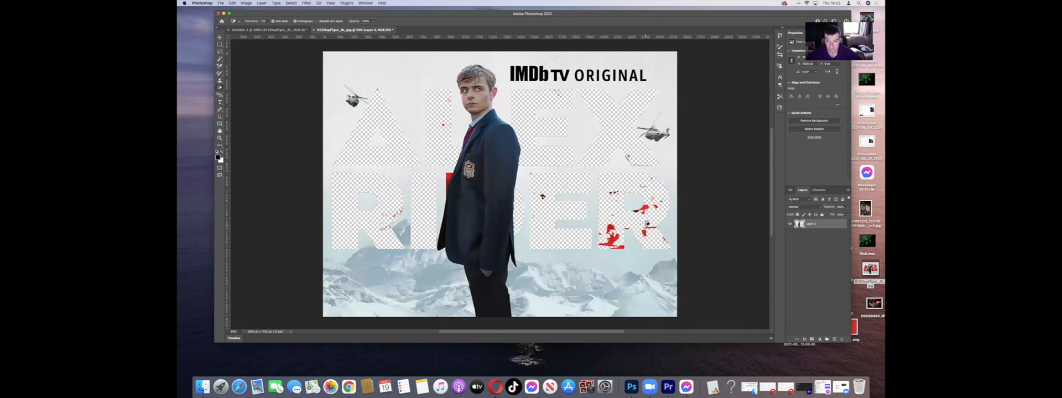
pyautogui.click(645, 210)
pyautogui.click(655, 206)
pyautogui.click(613, 235)
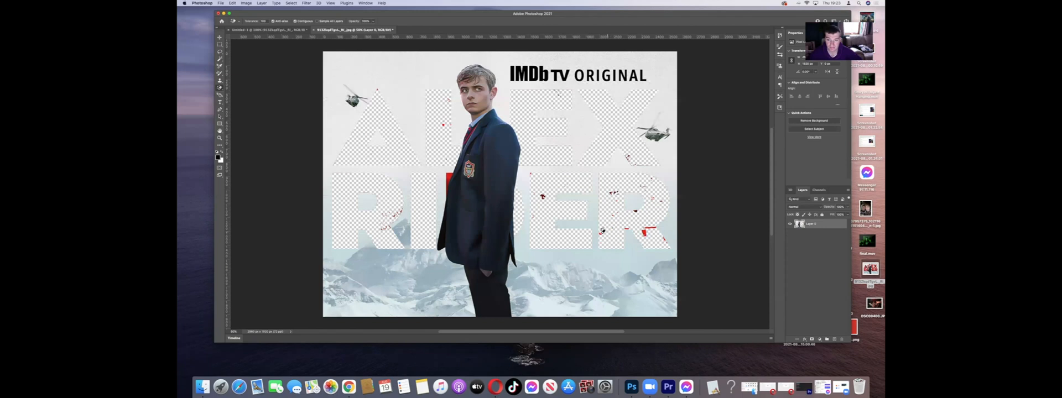
pyautogui.click(448, 181)
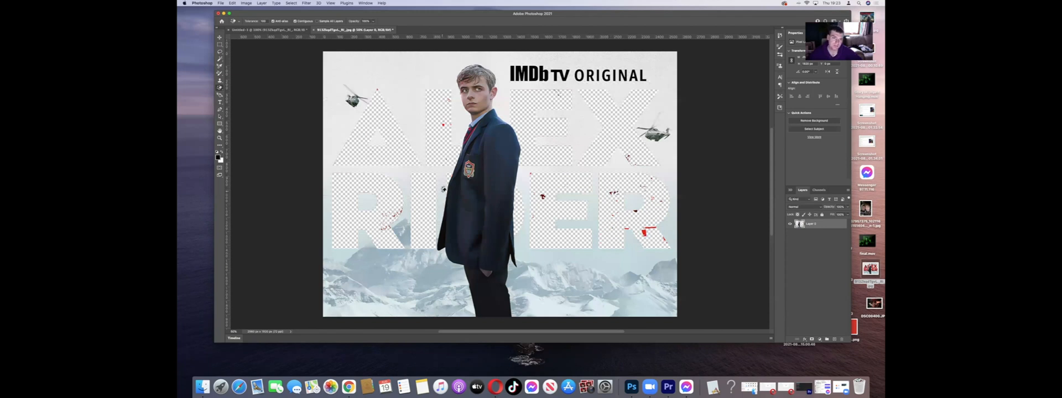
pyautogui.click(644, 228)
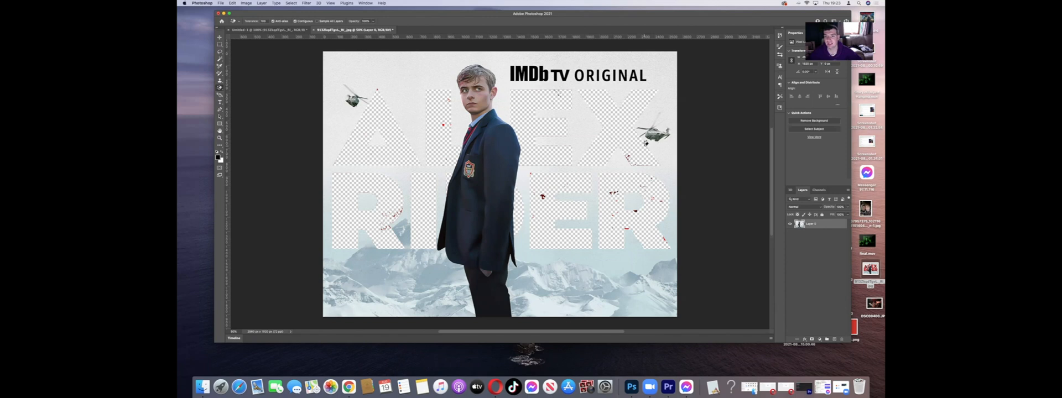
# Step: Outline the IMDb TV ORIGINAL caption with the Lasso tool and delete it
pyautogui.click(220, 89)
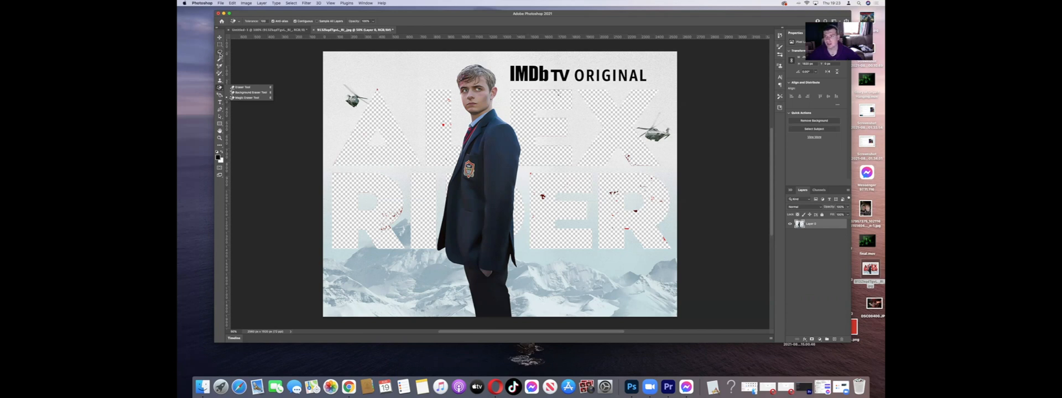
pyautogui.click(220, 53)
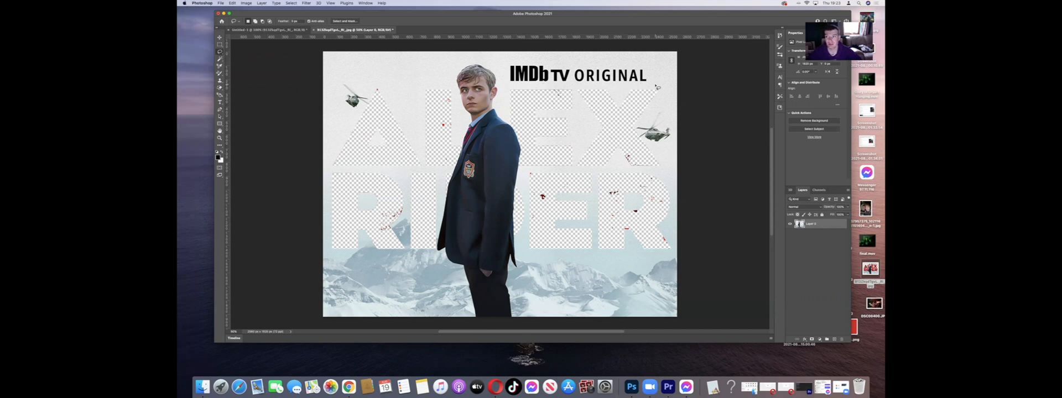
pyautogui.moveTo(657, 87)
pyautogui.mouseDown()
pyautogui.moveTo(514, 87)
pyautogui.moveTo(503, 66)
pyautogui.moveTo(662, 62)
pyautogui.mouseUp()
pyautogui.moveTo(664, 64)
pyautogui.mouseDown()
pyautogui.moveTo(666, 85)
pyautogui.moveTo(654, 84)
pyautogui.mouseUp()
pyautogui.press('Delete')
# Step: Lasso and delete the two helicopters on either side of the ALEX title
pyautogui.moveTo(668, 84)
pyautogui.mouseDown()
pyautogui.moveTo(674, 152)
pyautogui.moveTo(637, 156)
pyautogui.moveTo(635, 120)
pyautogui.moveTo(673, 92)
pyautogui.mouseUp()
pyautogui.press('Delete')
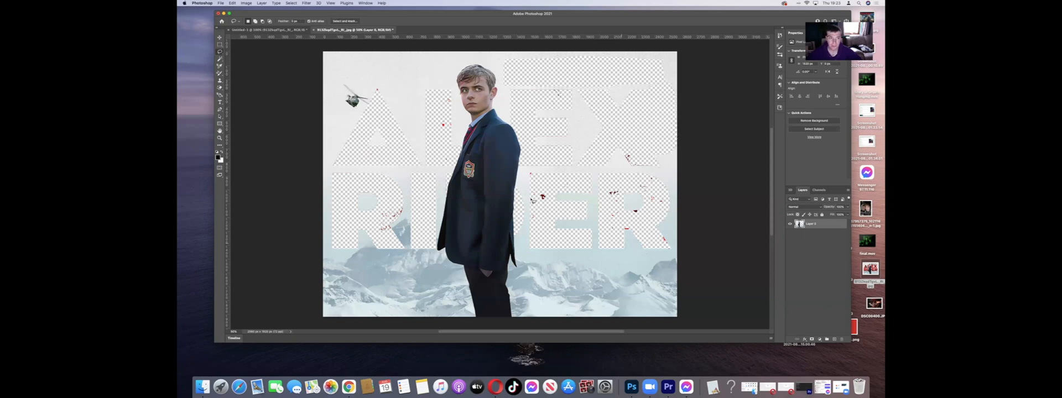
pyautogui.moveTo(344, 60)
pyautogui.mouseDown()
pyautogui.moveTo(368, 112)
pyautogui.moveTo(331, 100)
pyautogui.moveTo(349, 63)
pyautogui.mouseUp()
pyautogui.press('Delete')
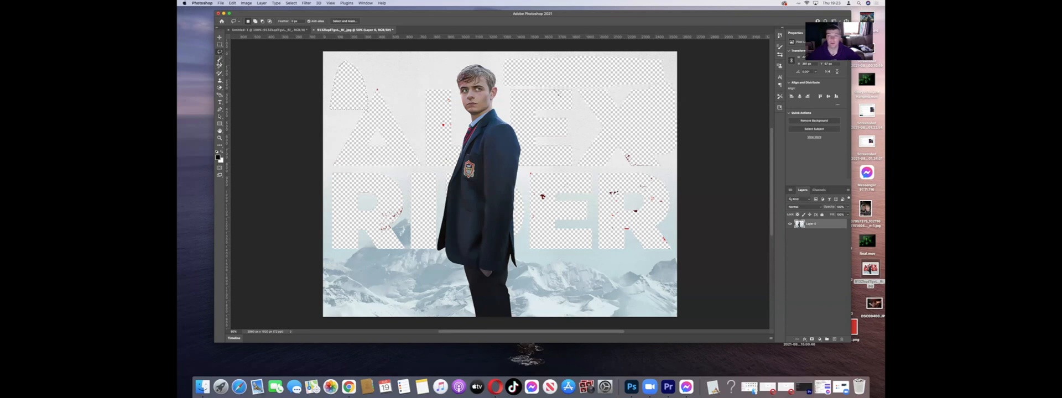
# Step: Select the pale sky around the erased letters with the Magic Wand tool and delete it
pyautogui.click(220, 60)
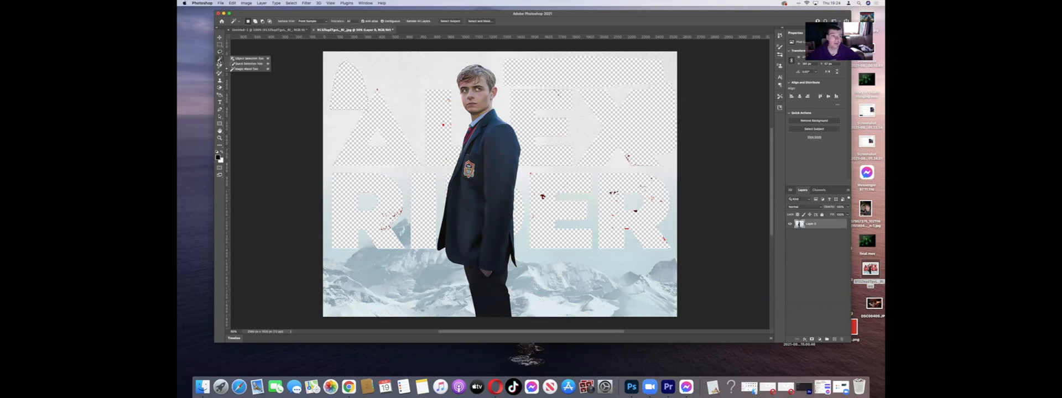
pyautogui.click(251, 70)
pyautogui.click(396, 176)
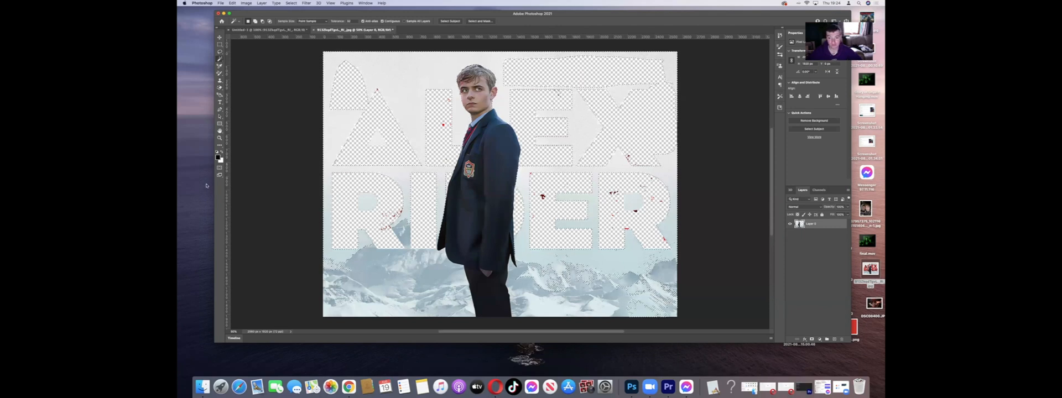
pyautogui.press('Delete')
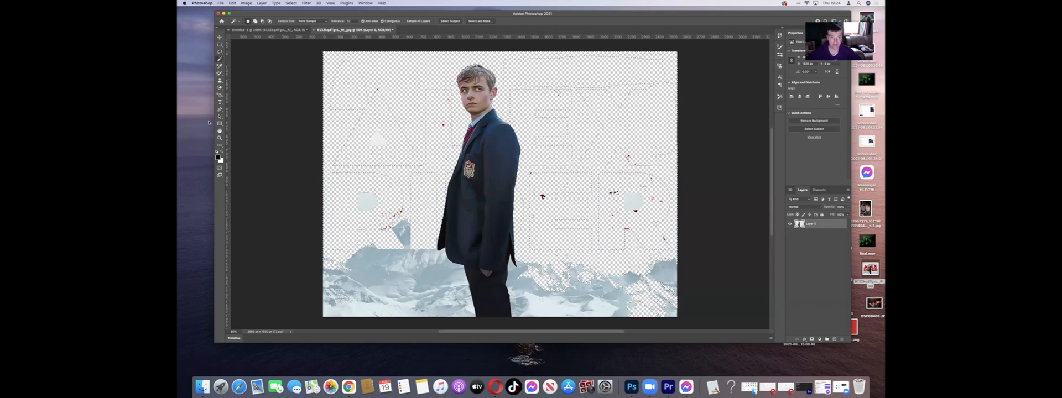
# Step: Select the blue-grey mountain and snow areas left of the man with the Magic Wand tool and delete them
pyautogui.click(342, 264)
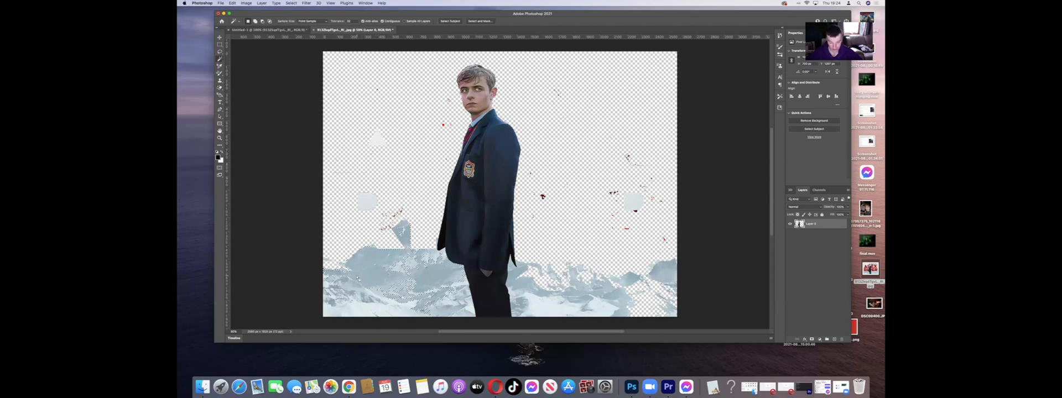
pyautogui.press('Delete')
pyautogui.click(352, 306)
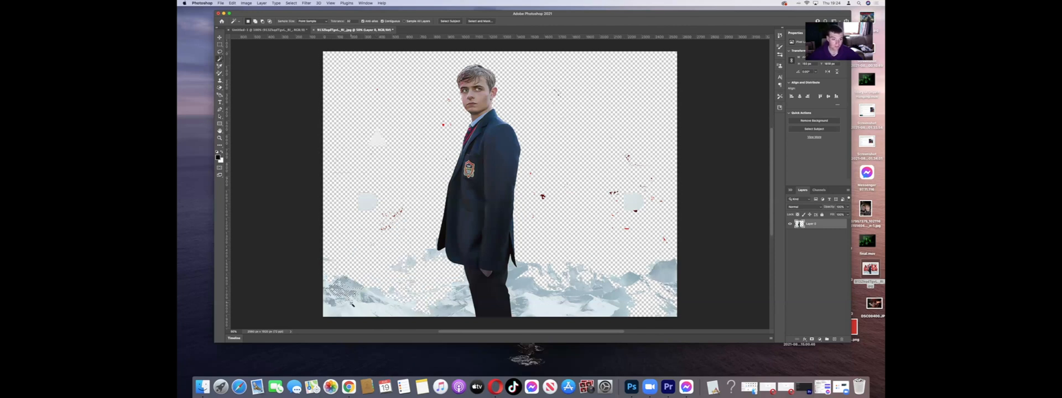
pyautogui.press('Delete')
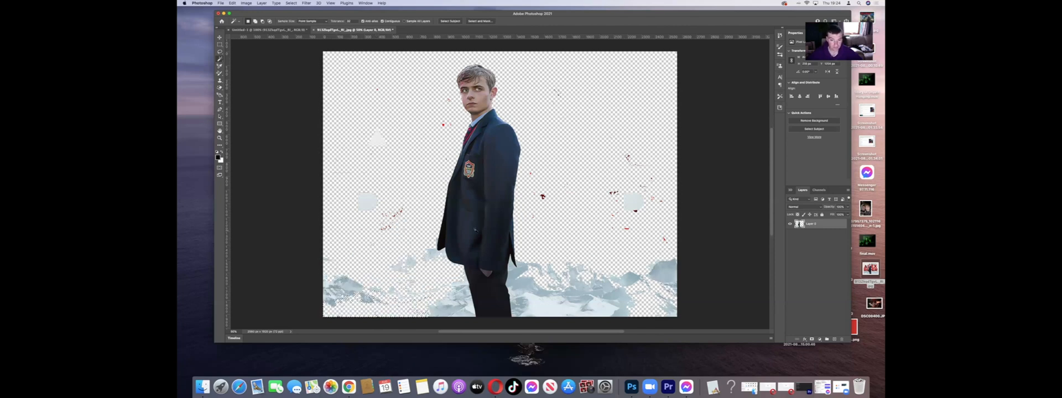
# Step: Select the snow patches right of the man's legs one after another with the Magic Wand tool and delete them
pyautogui.click(542, 310)
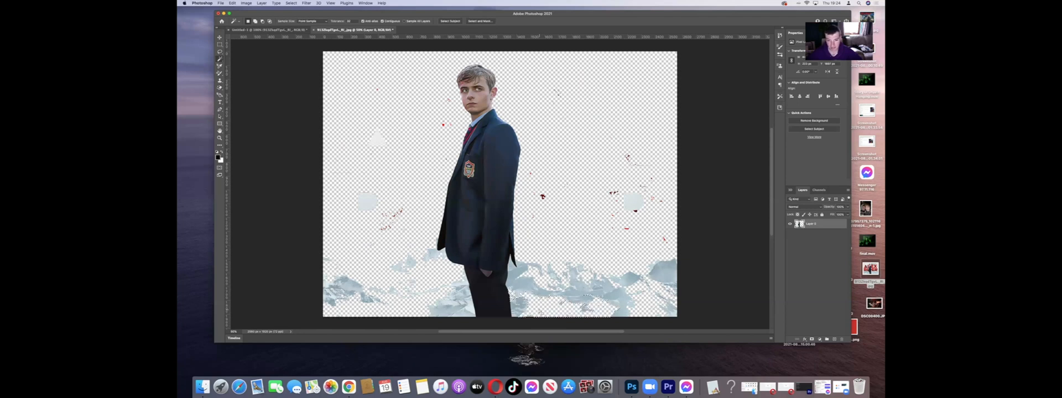
pyautogui.click(615, 304)
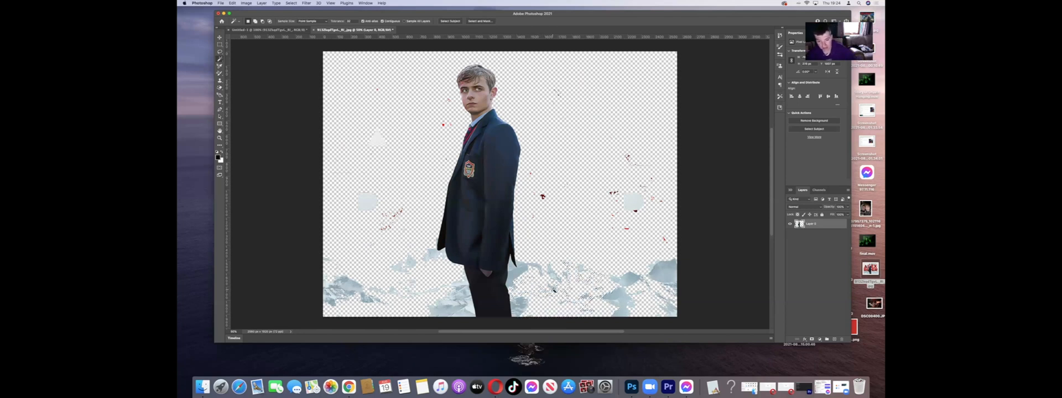
pyautogui.press('Delete')
pyautogui.click(640, 280)
pyautogui.press('Delete')
pyautogui.click(663, 272)
pyautogui.press('Delete')
pyautogui.click(670, 292)
pyautogui.press('Delete')
pyautogui.click(671, 310)
pyautogui.press('Delete')
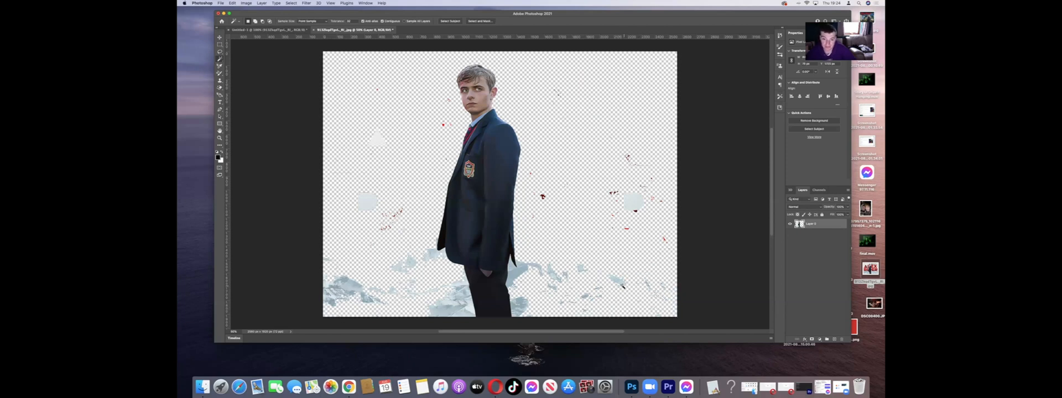
# Step: Select the pale round patch in the erased sky right of the man with the Magic Wand tool and delete it
pyautogui.click(634, 205)
pyautogui.press('Delete')
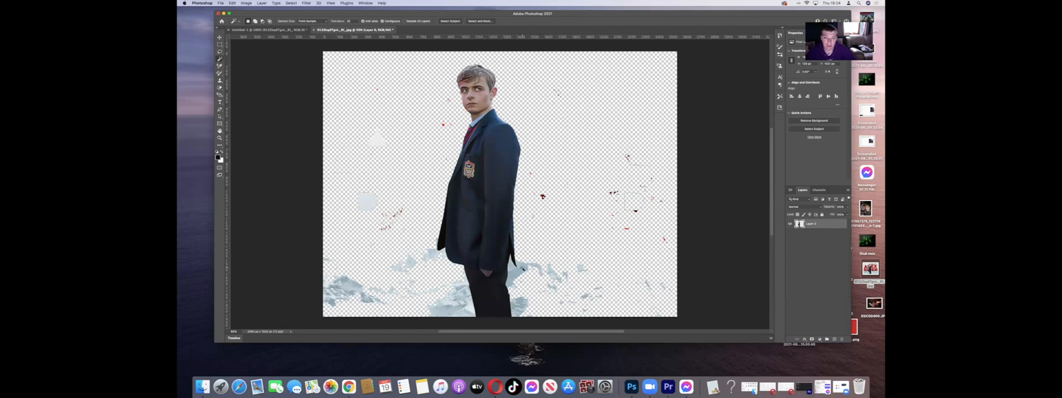
pyautogui.press('Delete')
# Step: Select and delete more of the snow directly left of the man's legs and in the poster's lower-left area
pyautogui.press('Delete')
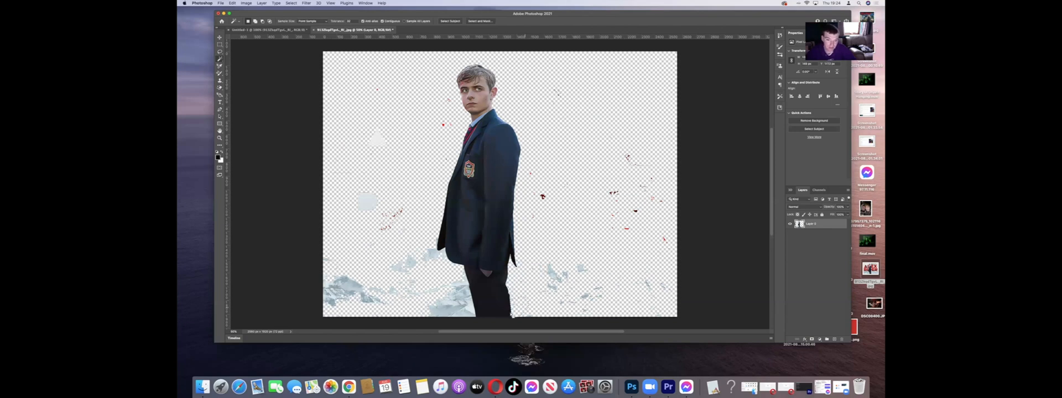
pyautogui.click(459, 311)
pyautogui.press('Delete')
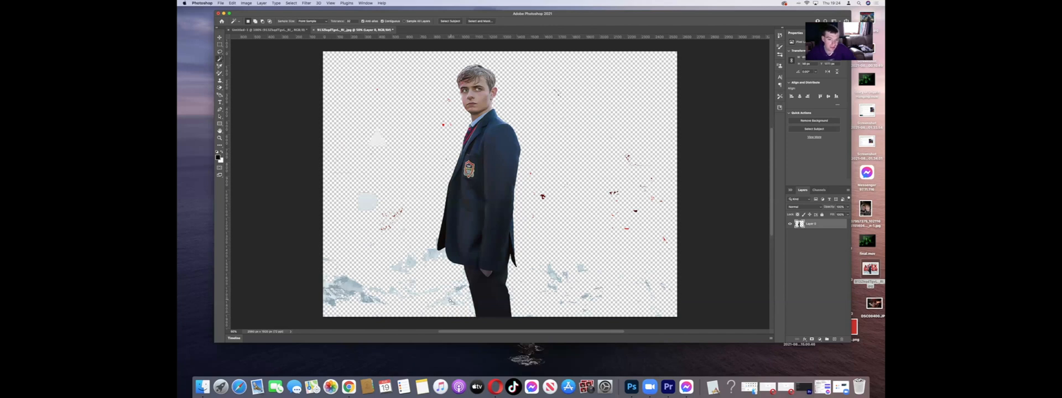
pyautogui.click(402, 271)
pyautogui.press('super+d')
pyautogui.press('Delete')
pyautogui.click(342, 296)
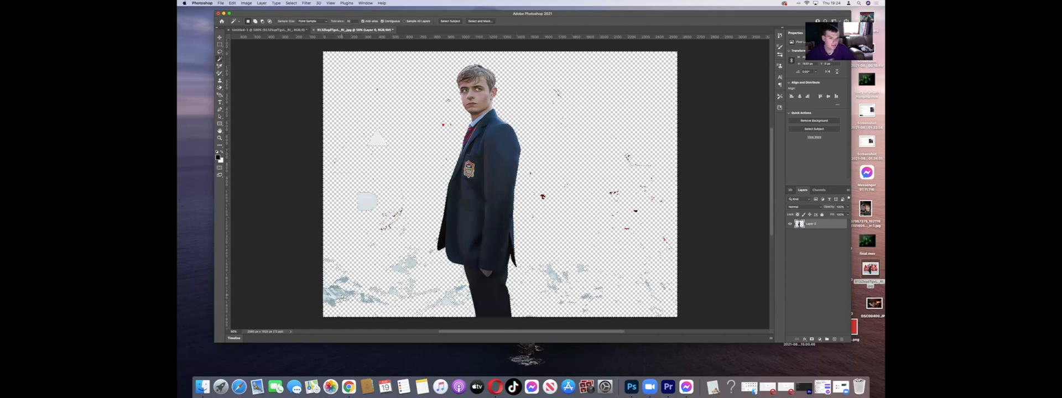
pyautogui.press('Delete')
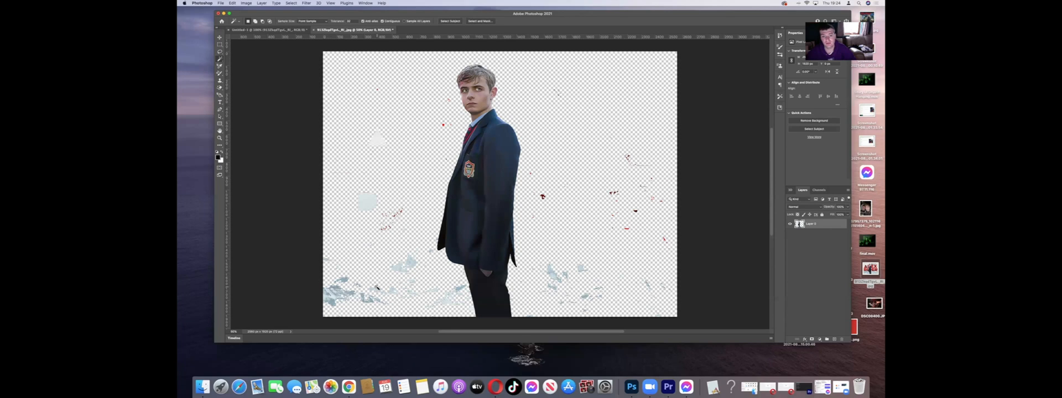
# Step: Outline all leftover specks and patches left of the man with the Lasso tool and delete them
pyautogui.click(220, 52)
pyautogui.moveTo(363, 81)
pyautogui.mouseDown()
pyautogui.moveTo(453, 99)
pyautogui.moveTo(459, 134)
pyautogui.moveTo(430, 260)
pyautogui.moveTo(473, 285)
pyautogui.mouseUp()
pyautogui.moveTo(327, 56)
pyautogui.mouseDown()
pyautogui.moveTo(390, 68)
pyautogui.moveTo(453, 101)
pyautogui.moveTo(463, 132)
pyautogui.moveTo(438, 252)
pyautogui.moveTo(440, 275)
pyautogui.moveTo(465, 282)
pyautogui.moveTo(471, 312)
pyautogui.moveTo(437, 324)
pyautogui.mouseUp()
pyautogui.moveTo(357, 326); pyautogui.dragTo(318, 315)
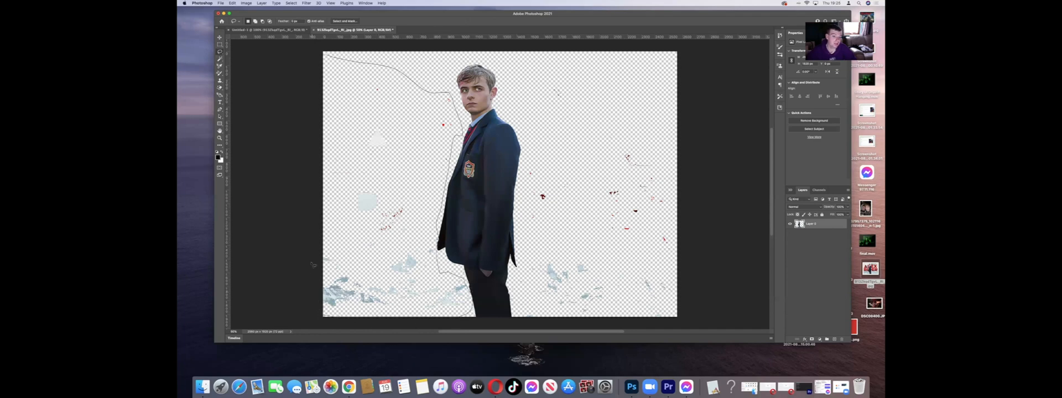
pyautogui.moveTo(324, 58); pyautogui.dragTo(326, 57)
pyautogui.press('Delete')
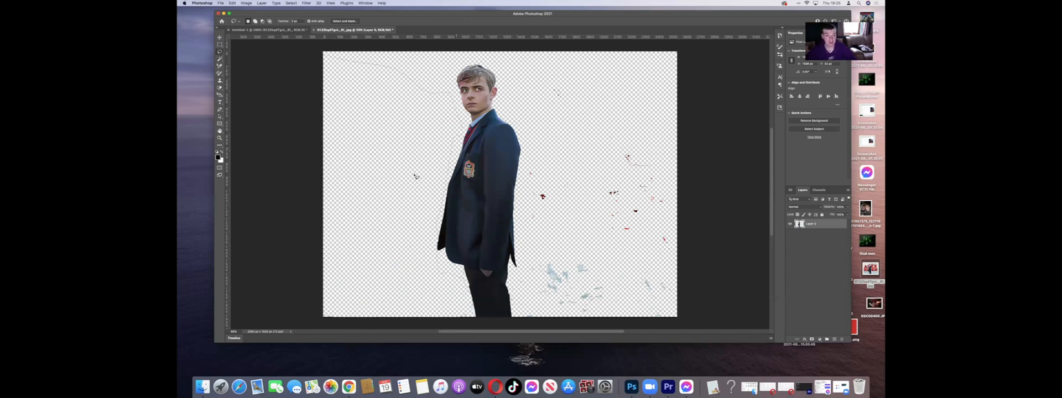
# Step: Lasso the leftover red specks and snow scraps right of the man, delete them and clear the selection
pyautogui.moveTo(525, 142)
pyautogui.mouseDown()
pyautogui.moveTo(656, 136)
pyautogui.moveTo(688, 287)
pyautogui.mouseUp()
pyautogui.moveTo(530, 320); pyautogui.dragTo(529, 140)
pyautogui.press('Delete')
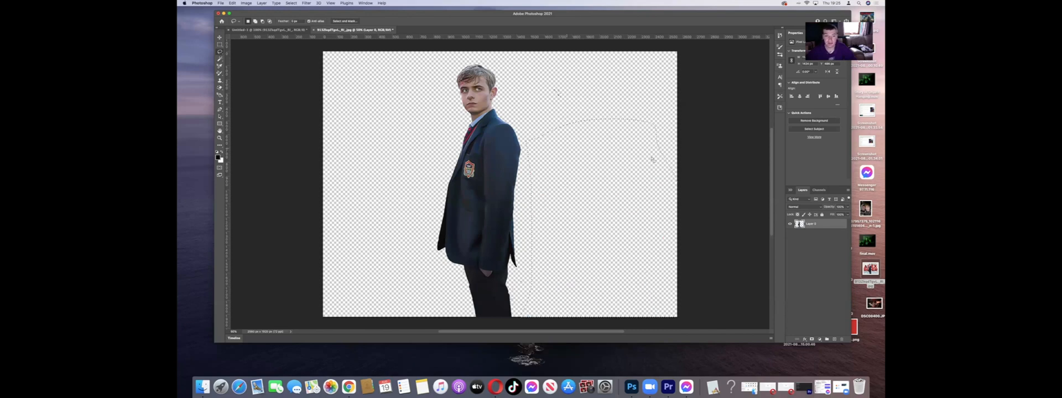
pyautogui.press('super+d')
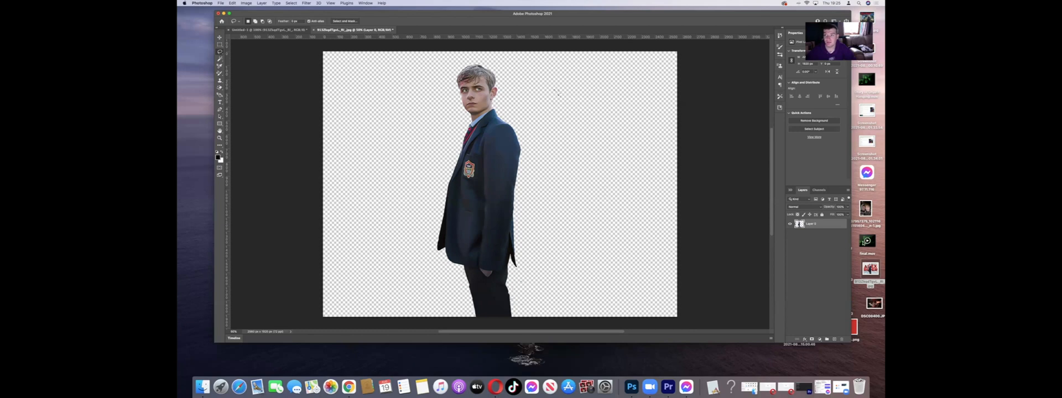
# Step: Place the building photo from the desktop into the document and move its layer below the man's layer
pyautogui.moveTo(712, 14); pyautogui.dragTo(684, 11)
pyautogui.moveTo(830, 73); pyautogui.dragTo(619, 176)
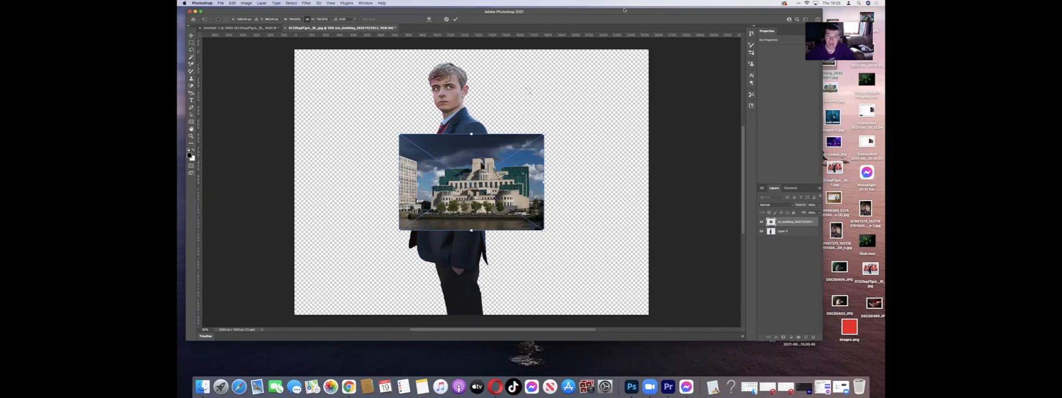
pyautogui.moveTo(623, 9); pyautogui.dragTo(667, 7)
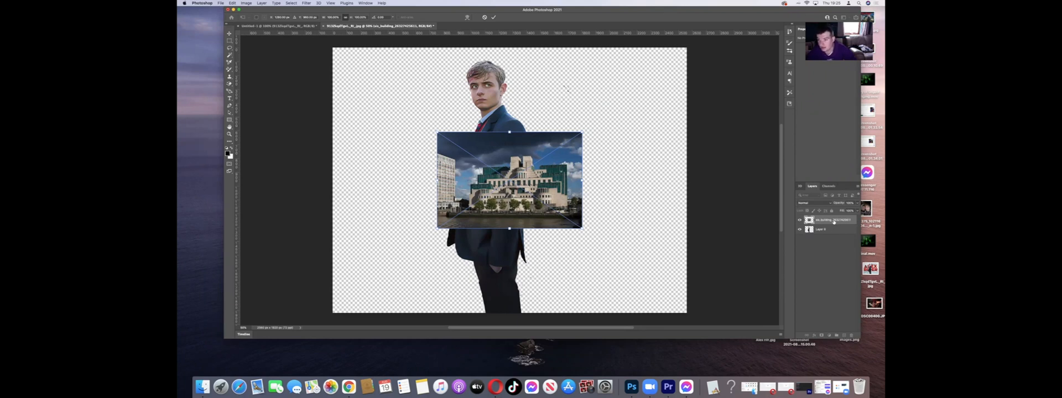
pyautogui.press('Return')
pyautogui.moveTo(822, 219); pyautogui.dragTo(821, 239)
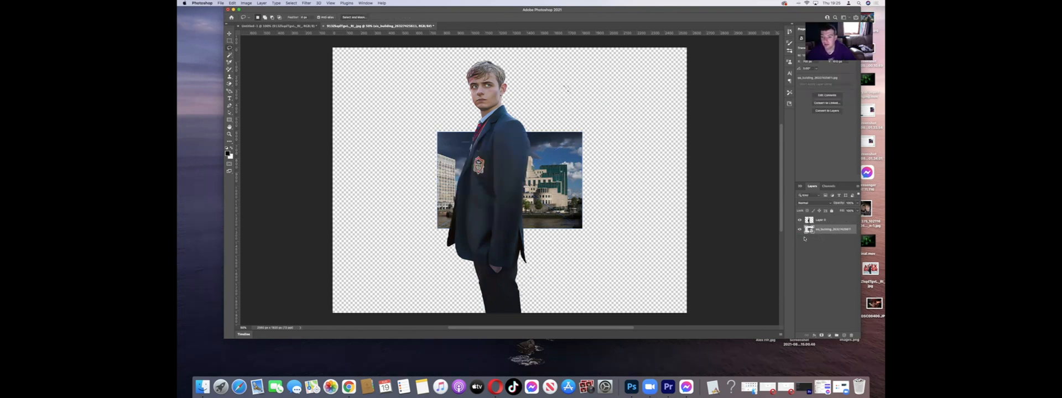
# Step: Enlarge the building photo with Free Transform so that it fills the whole canvas behind the man
pyautogui.press('super+t')
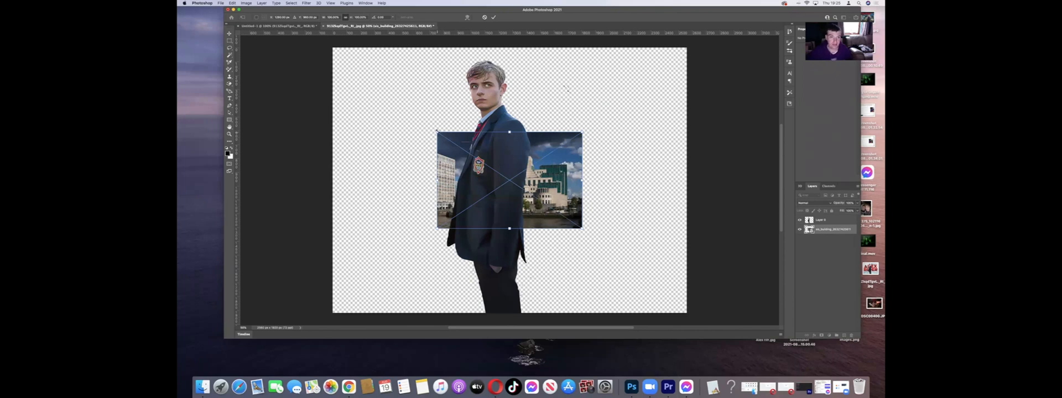
pyautogui.moveTo(437, 132); pyautogui.dragTo(332, 47)
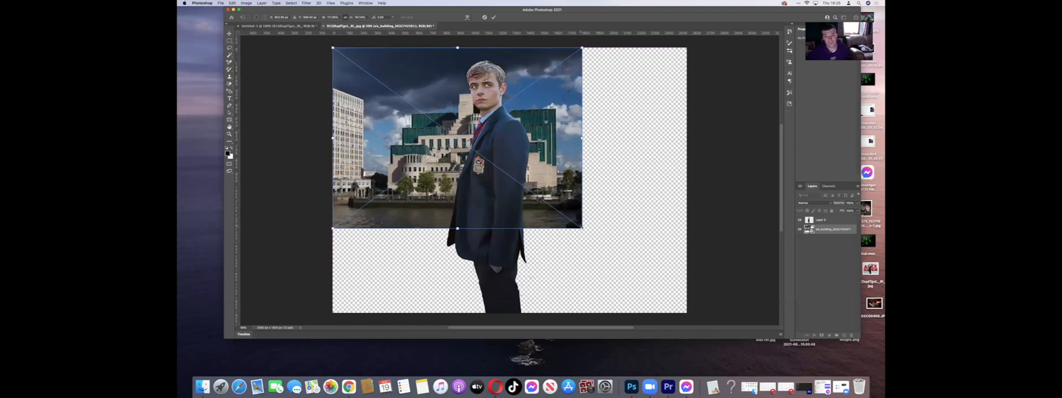
pyautogui.moveTo(584, 228); pyautogui.dragTo(694, 313)
pyautogui.press('Return')
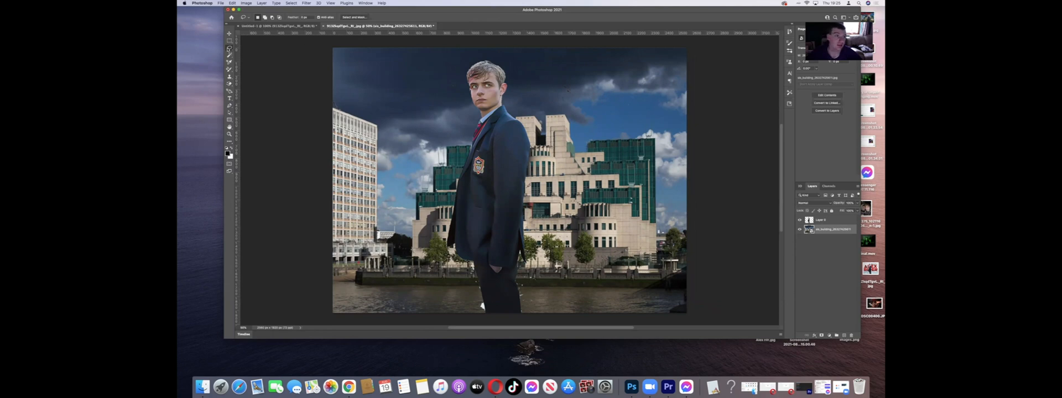
# Step: On the man's layer, lasso the leftover scraps beside both trouser legs and delete them
pyautogui.moveTo(569, 70)
pyautogui.mouseDown()
pyautogui.moveTo(624, 125)
pyautogui.moveTo(573, 134)
pyautogui.moveTo(539, 93)
pyautogui.moveTo(592, 63)
pyautogui.mouseUp()
pyautogui.click(835, 221)
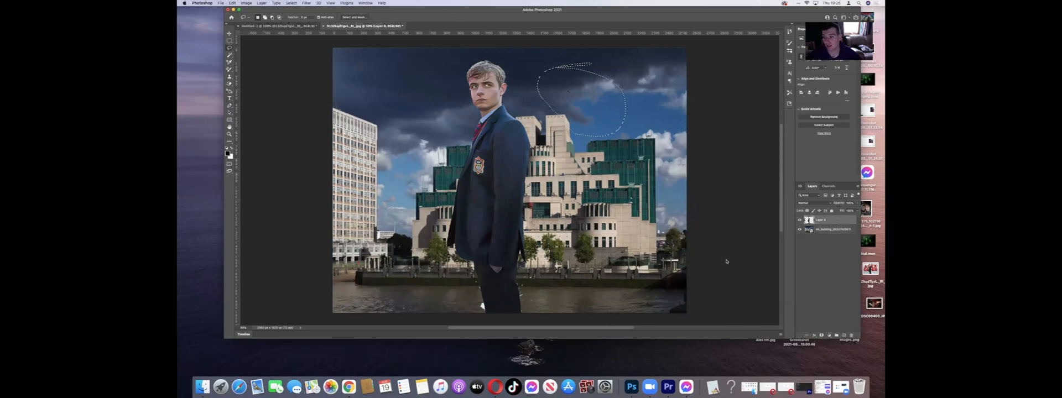
pyautogui.press('super+d')
pyautogui.moveTo(413, 66)
pyautogui.mouseDown()
pyautogui.moveTo(453, 73)
pyautogui.moveTo(464, 94)
pyautogui.moveTo(440, 104)
pyautogui.moveTo(414, 65)
pyautogui.mouseUp()
pyautogui.press('super+d')
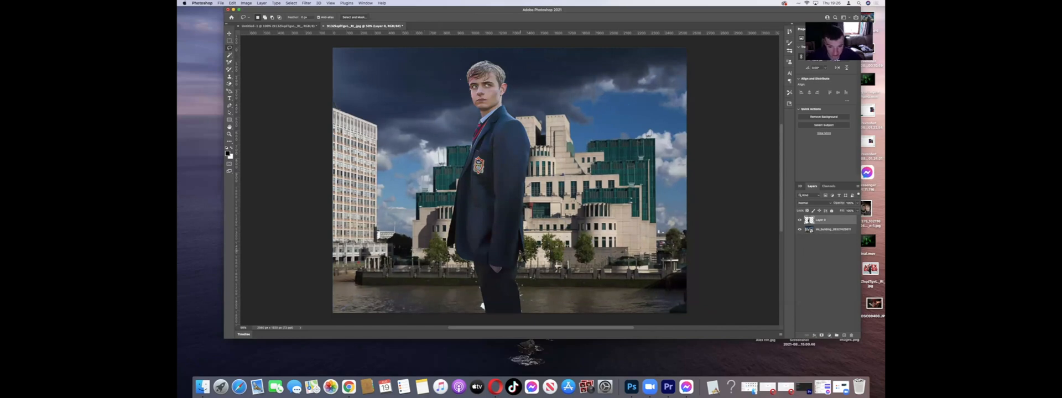
pyautogui.moveTo(516, 283)
pyautogui.mouseDown()
pyautogui.moveTo(524, 319)
pyautogui.moveTo(538, 314)
pyautogui.moveTo(522, 252)
pyautogui.mouseUp()
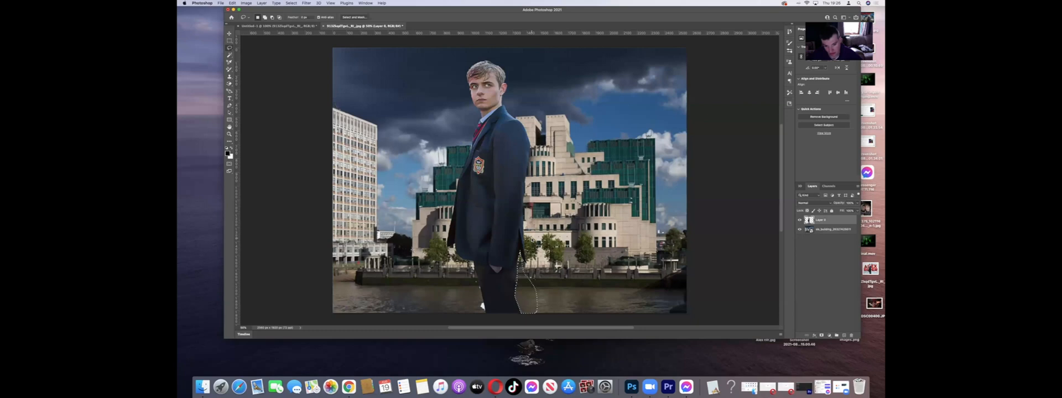
pyautogui.click(567, 246)
pyautogui.moveTo(456, 261)
pyautogui.mouseDown()
pyautogui.moveTo(475, 266)
pyautogui.moveTo(482, 319)
pyautogui.moveTo(450, 293)
pyautogui.moveTo(461, 258)
pyautogui.mouseUp()
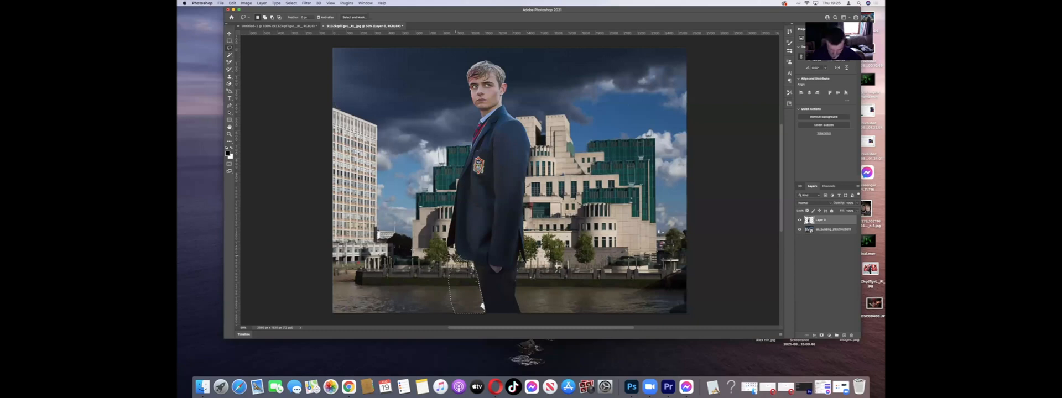
pyautogui.press('Delete')
pyautogui.click(673, 227)
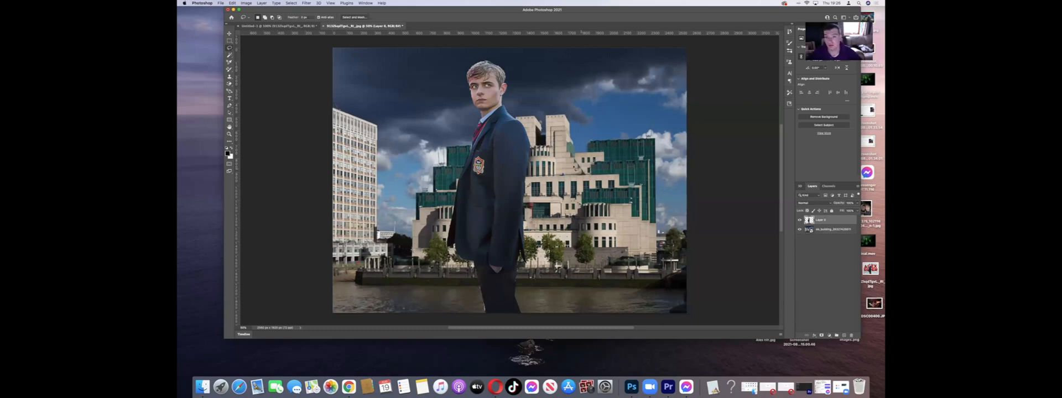
# Step: Lasso the remaining sliver along the left edge of the man's trousers and delete it
pyautogui.moveTo(630, 74)
pyautogui.mouseDown()
pyautogui.moveTo(610, 130)
pyautogui.moveTo(610, 84)
pyautogui.mouseUp()
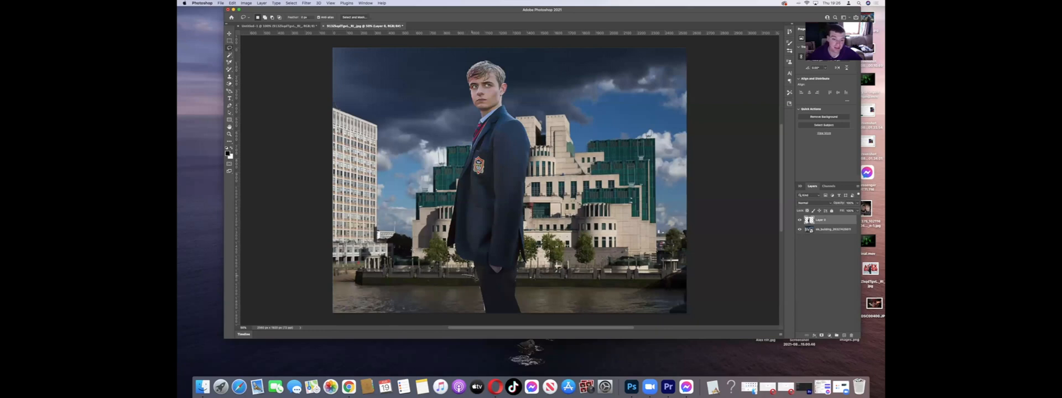
pyautogui.moveTo(480, 282)
pyautogui.mouseDown()
pyautogui.moveTo(485, 317)
pyautogui.moveTo(458, 269)
pyautogui.mouseUp()
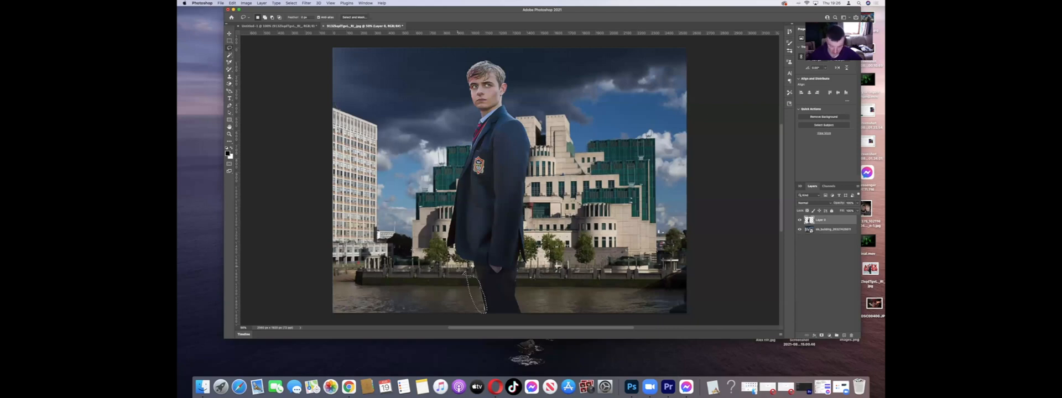
pyautogui.click(596, 280)
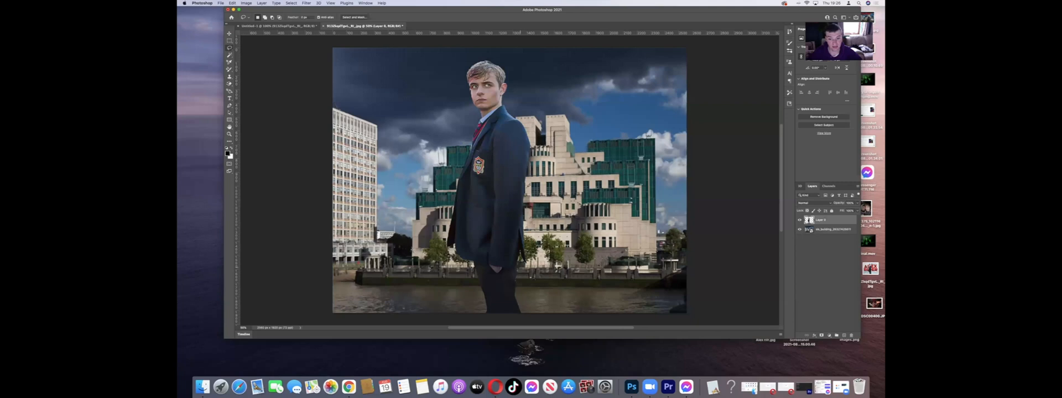
# Step: Scale the man down with Free Transform and move him right, in front of the building's centre, with his legs at the canvas's lower edge
pyautogui.doubleClick(834, 221)
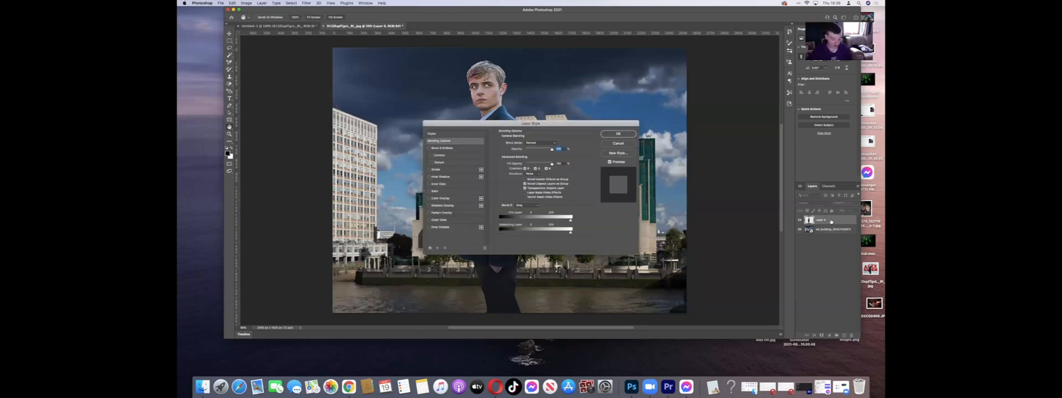
pyautogui.click(618, 144)
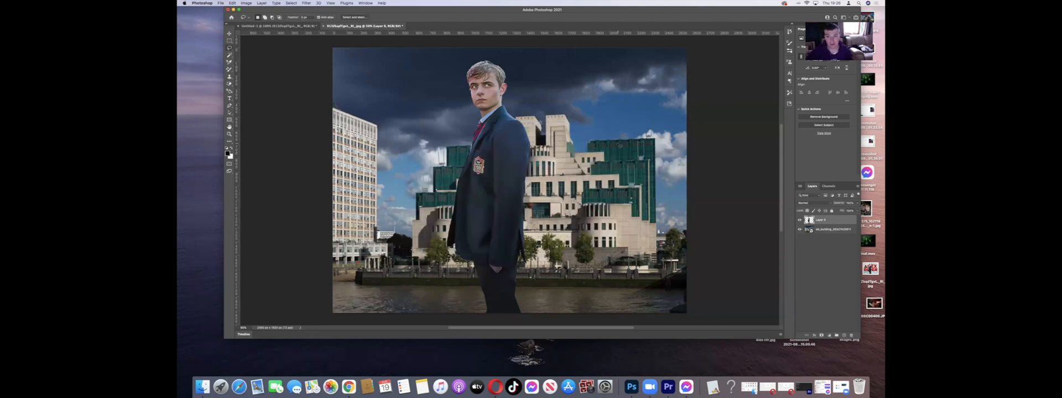
pyautogui.press('super+t')
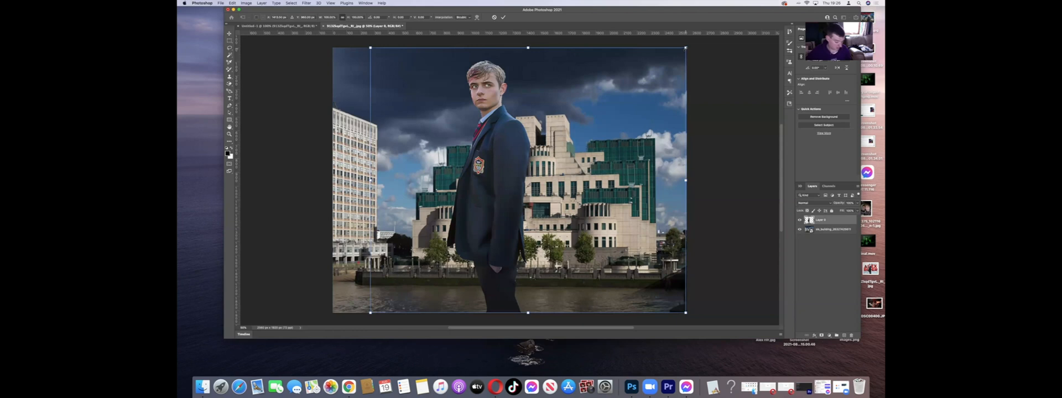
pyautogui.moveTo(685, 48); pyautogui.dragTo(603, 124)
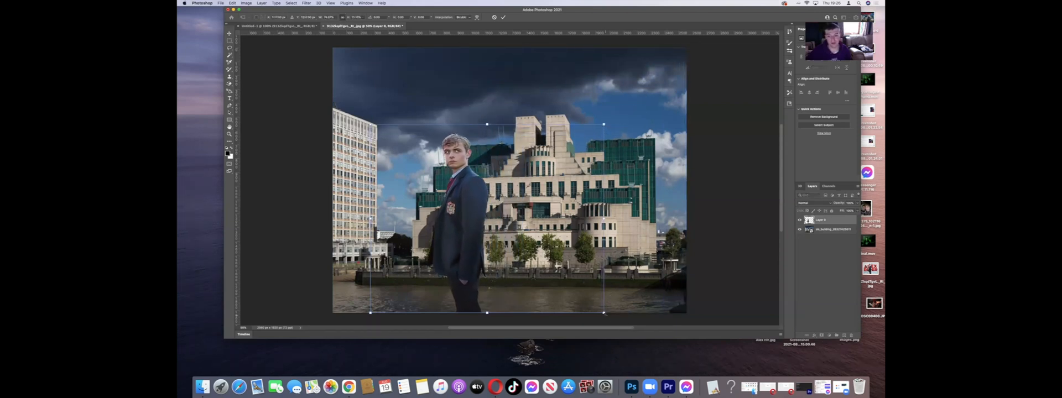
pyautogui.moveTo(603, 312); pyautogui.dragTo(585, 295)
pyautogui.moveTo(568, 284); pyautogui.dragTo(610, 313)
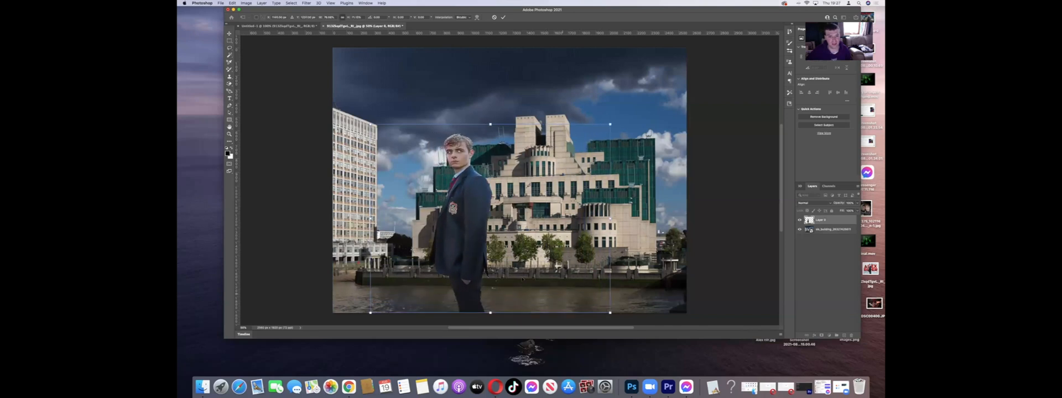
pyautogui.click(229, 34)
pyautogui.moveTo(481, 191); pyautogui.dragTo(538, 214)
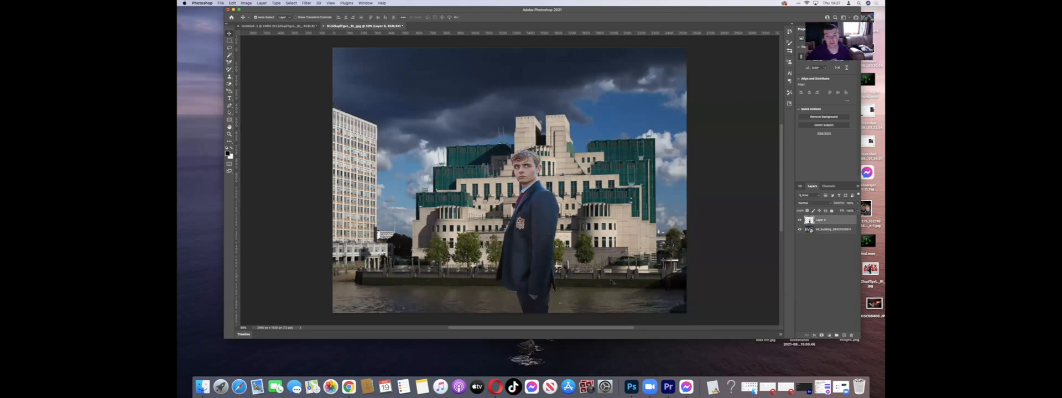
# Step: On the man's layer, lasso the areas on both sides of his lower body and delete the leftover scraps
pyautogui.click(229, 49)
pyautogui.moveTo(572, 277)
pyautogui.mouseDown()
pyautogui.moveTo(571, 315)
pyautogui.moveTo(549, 306)
pyautogui.moveTo(565, 278)
pyautogui.mouseUp()
pyautogui.press('BackSpace')
pyautogui.press('super+d')
pyautogui.moveTo(491, 282)
pyautogui.mouseDown()
pyautogui.moveTo(509, 287)
pyautogui.moveTo(513, 302)
pyautogui.moveTo(489, 301)
pyautogui.moveTo(490, 282)
pyautogui.mouseUp()
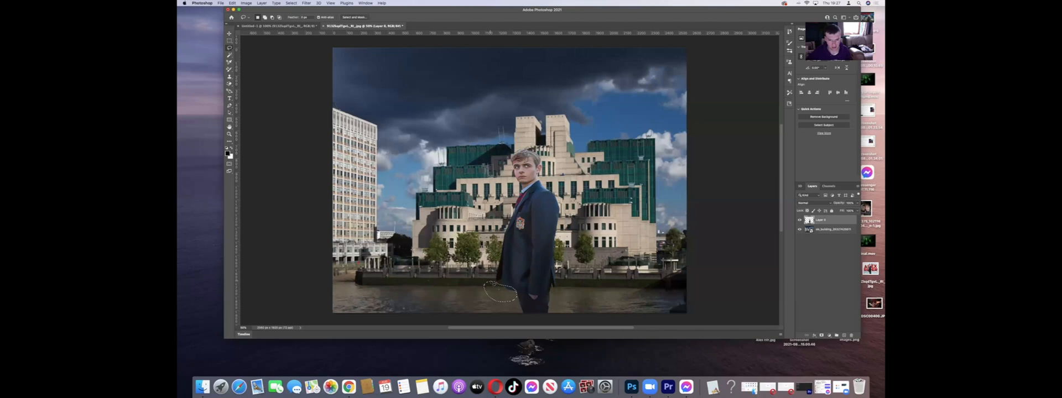
pyautogui.press('BackSpace')
pyautogui.press('super+d')
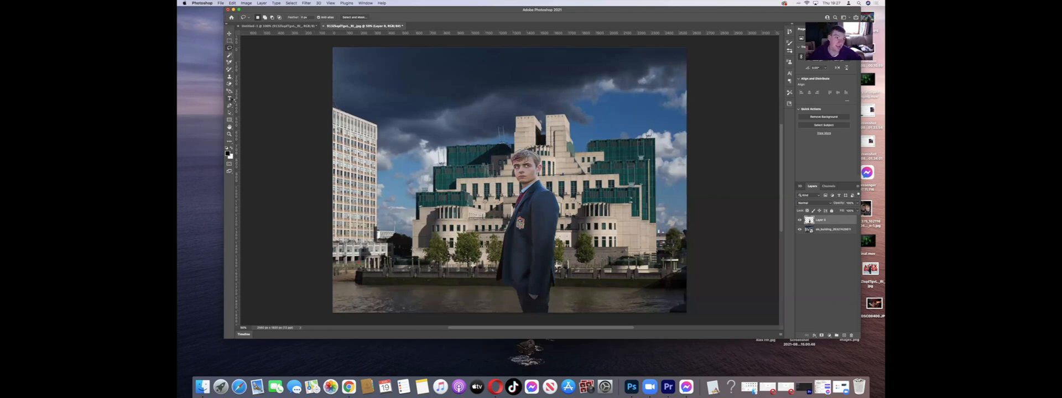
# Step: Add a text layer in the dark sky above the building, enlarge its text and make it read "Alex Rider"
pyautogui.click(230, 99)
pyautogui.click(230, 99)
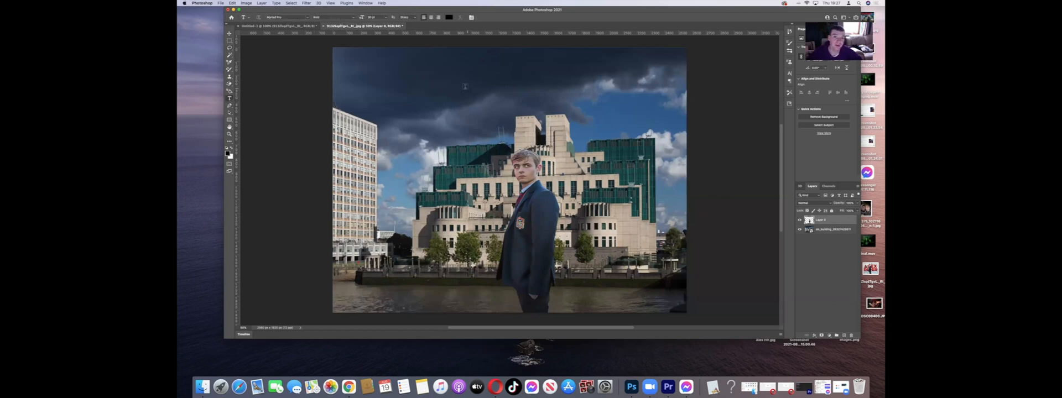
pyautogui.click(435, 84)
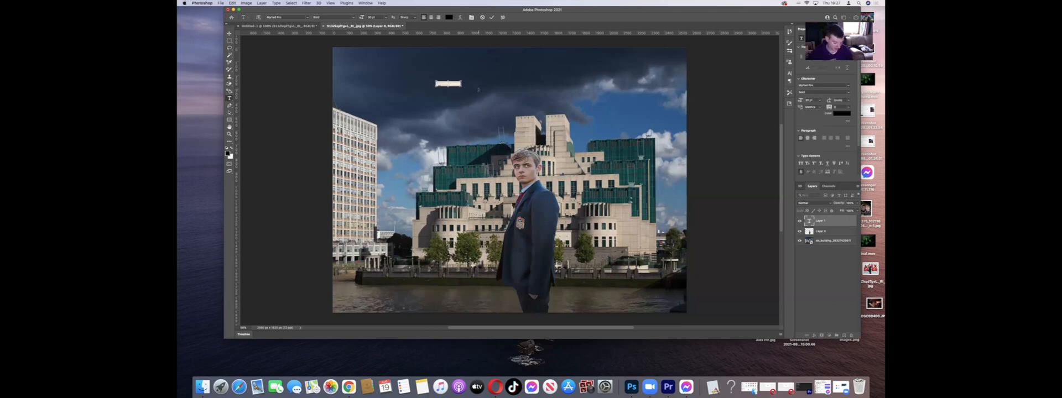
pyautogui.press('super+t')
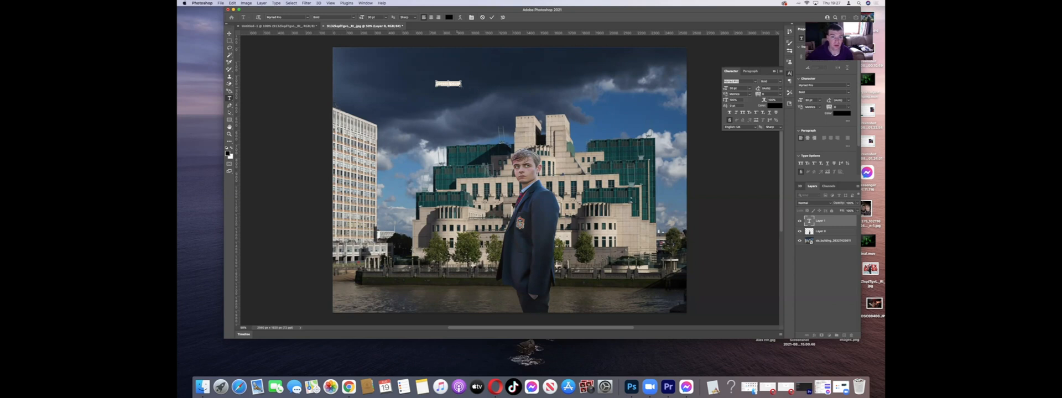
pyautogui.moveTo(461, 86); pyautogui.dragTo(406, 91)
pyautogui.press('BackSpace')
pyautogui.write('Alex')
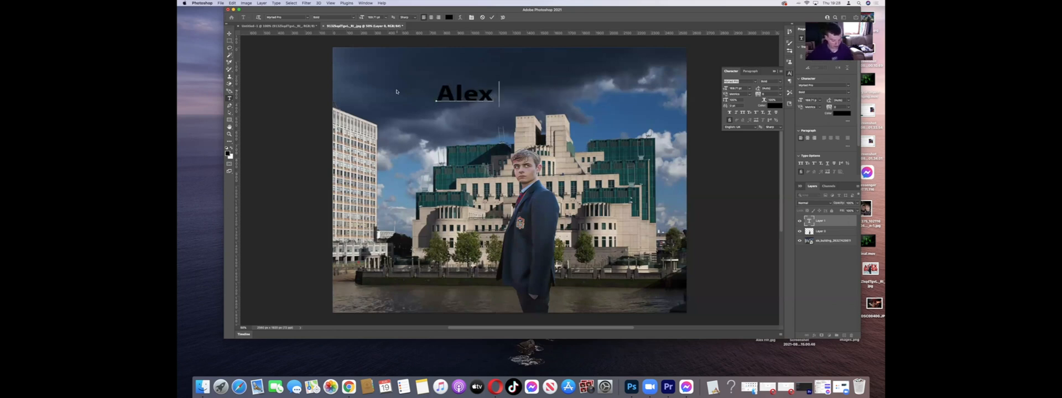
pyautogui.write(' Rider')
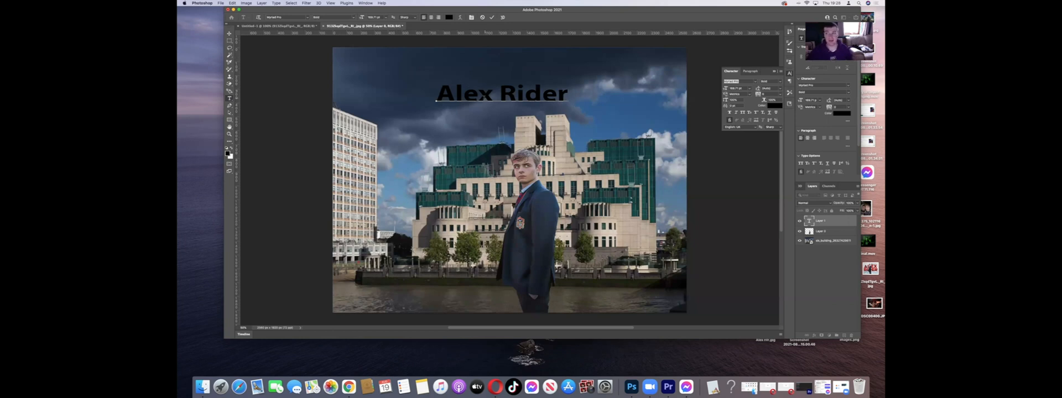
# Step: Scale up the "Alex Rider" title and move it slightly up and left in the sky above the building
pyautogui.press('super+t')
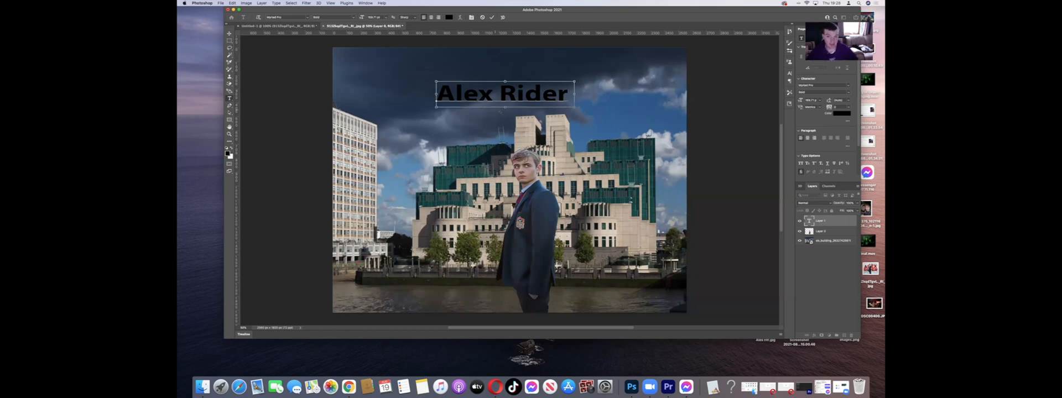
pyautogui.press('super+t')
pyautogui.press('super+t')
pyautogui.moveTo(575, 108); pyautogui.dragTo(642, 127)
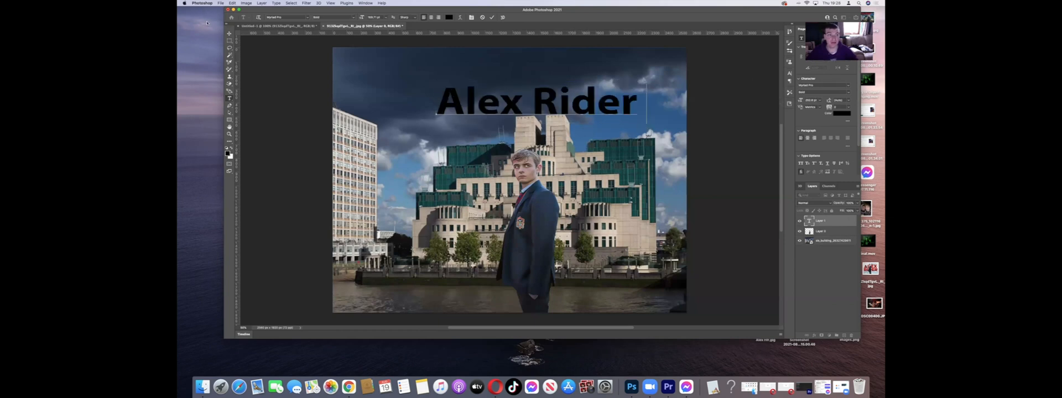
pyautogui.click(229, 34)
pyautogui.moveTo(558, 108); pyautogui.dragTo(534, 97)
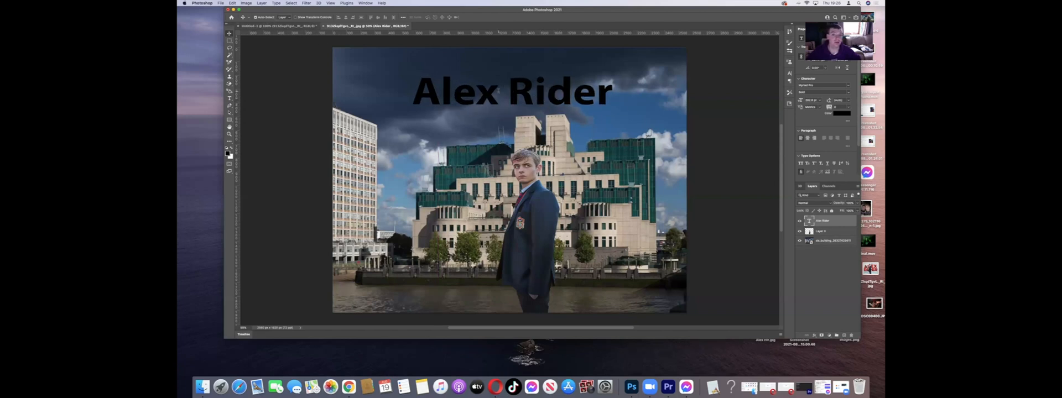
# Step: Change the title's font to Arial Black and shift the text left so it sits centred above the building
pyautogui.doubleClick(439, 81)
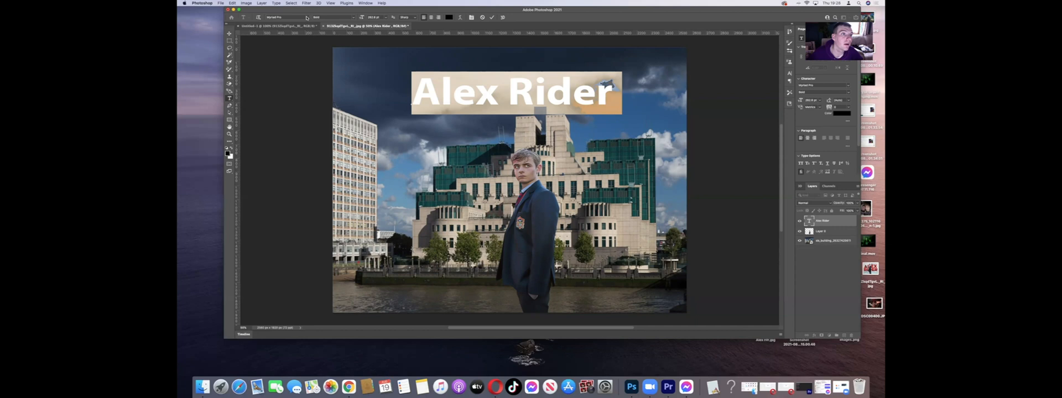
pyautogui.click(307, 18)
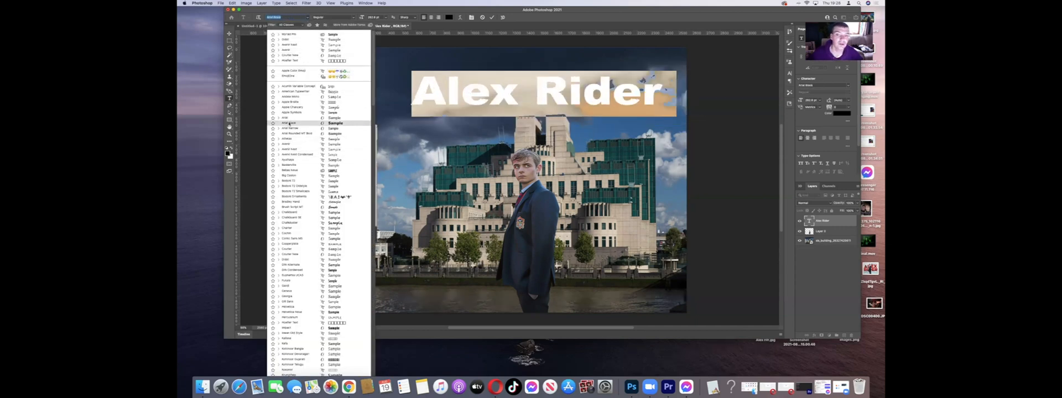
pyautogui.click(282, 123)
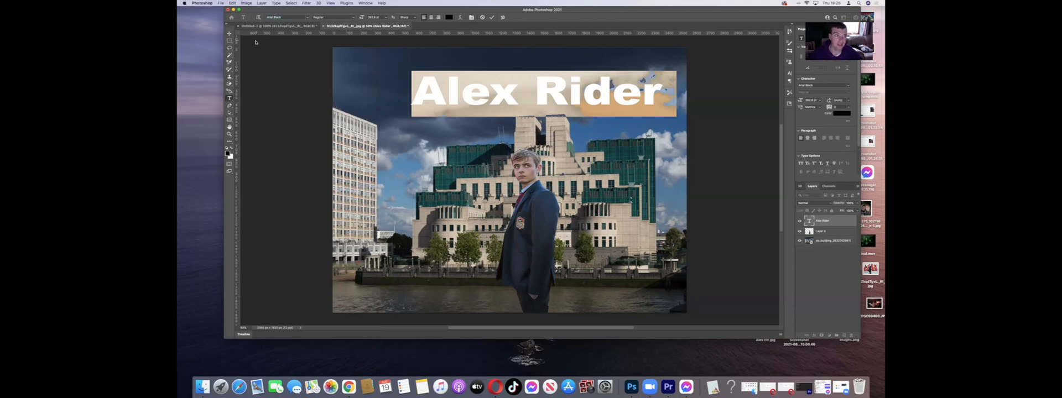
pyautogui.click(230, 34)
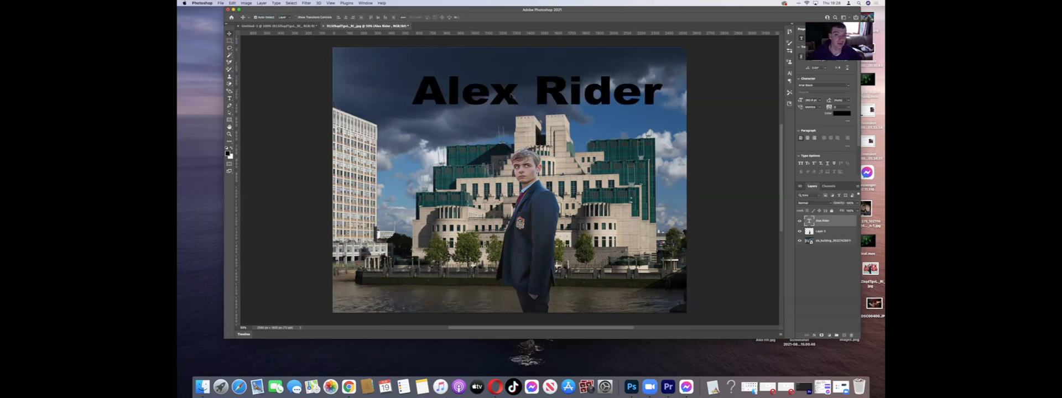
pyautogui.moveTo(579, 97); pyautogui.dragTo(546, 99)
# Step: Recolour the whole "Alex Rider" title in a bright golden orange and commit the text
pyautogui.doubleClick(545, 97)
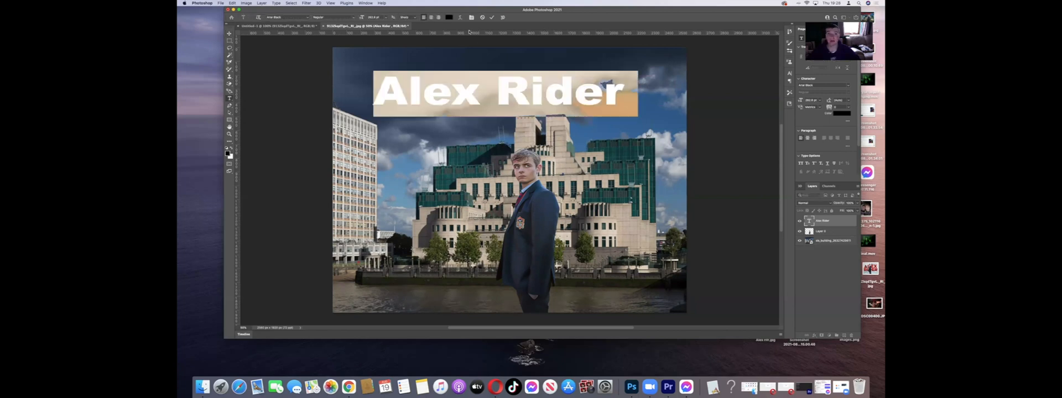
pyautogui.click(449, 17)
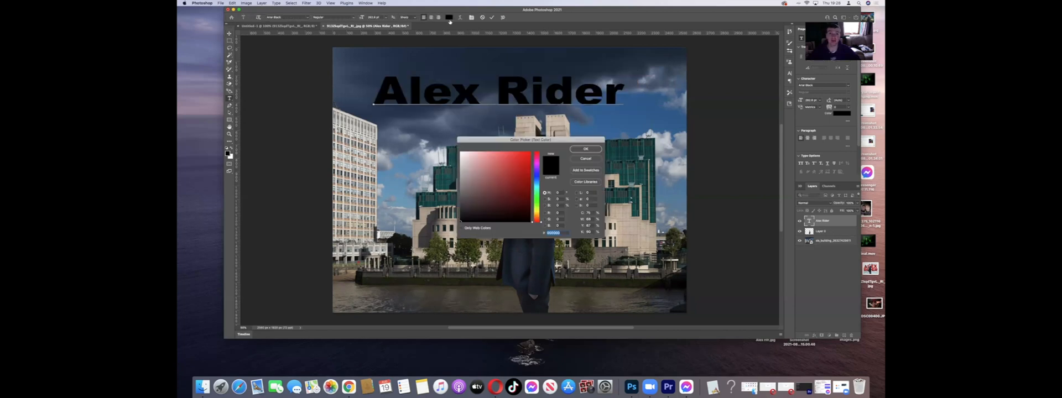
pyautogui.click(589, 160)
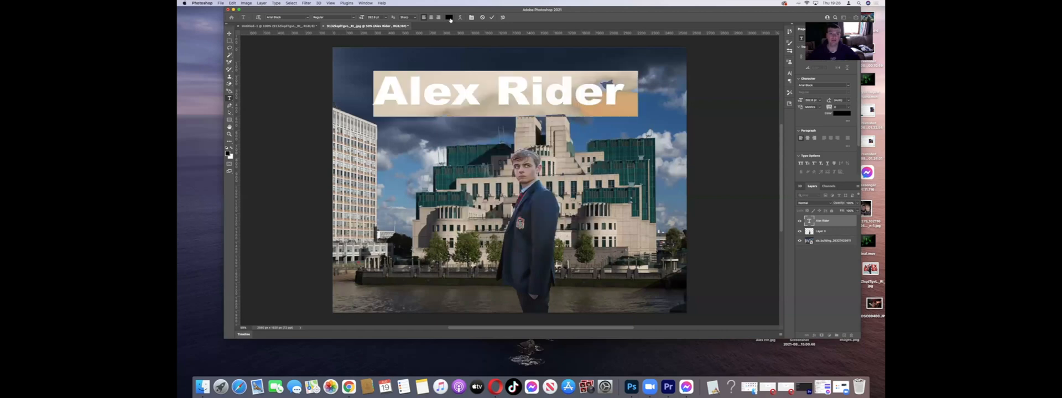
pyautogui.click(448, 17)
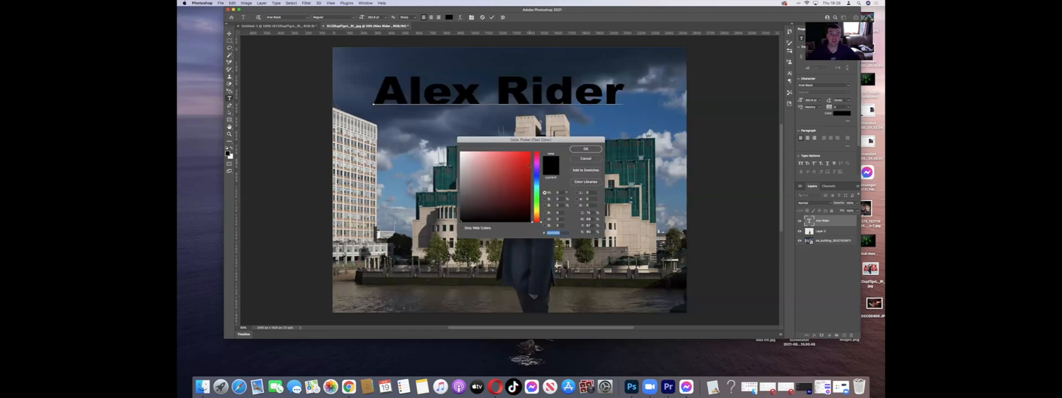
pyautogui.click(536, 176)
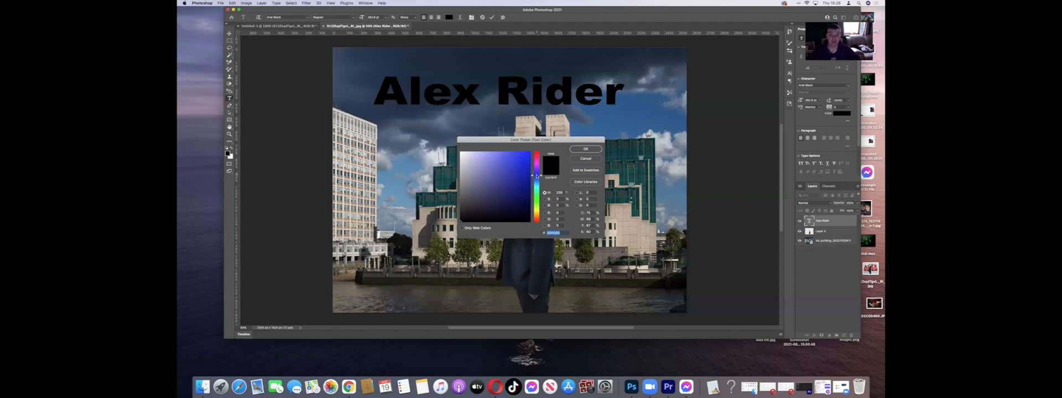
pyautogui.click(525, 157)
pyautogui.click(518, 182)
pyautogui.click(537, 201)
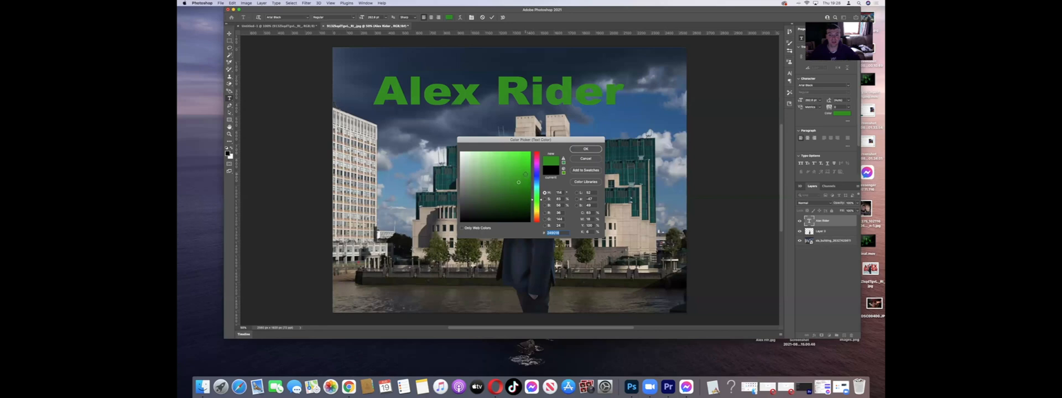
pyautogui.click(537, 220)
pyautogui.click(536, 210)
pyautogui.click(536, 215)
pyautogui.click(535, 201)
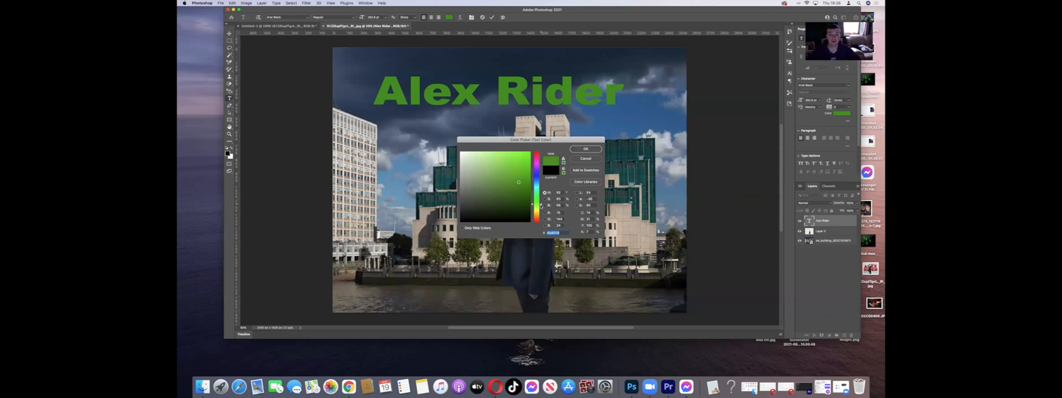
pyautogui.click(539, 211)
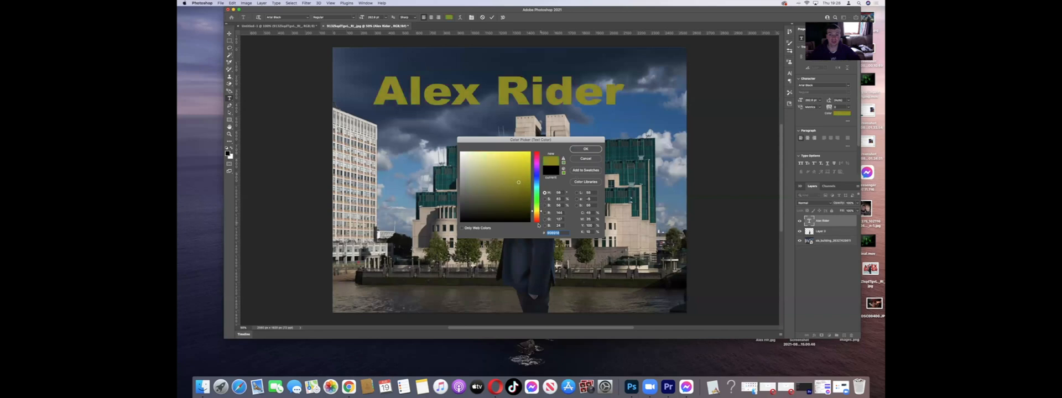
pyautogui.click(537, 214)
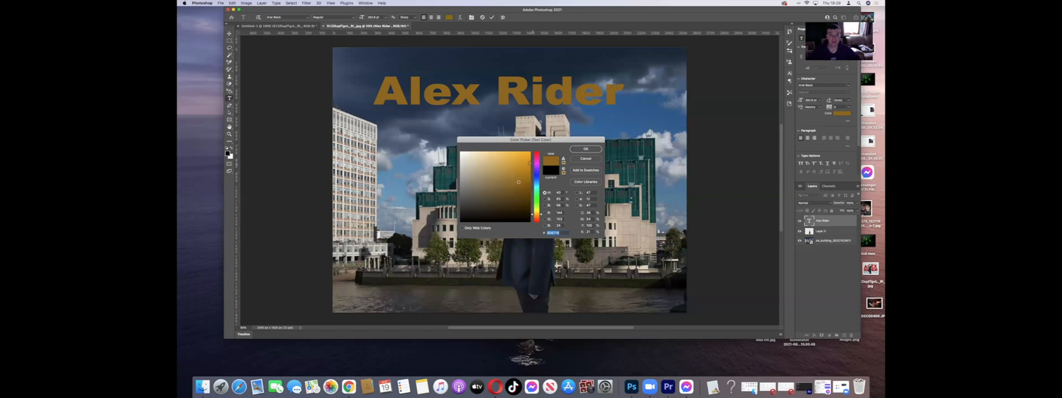
pyautogui.click(522, 157)
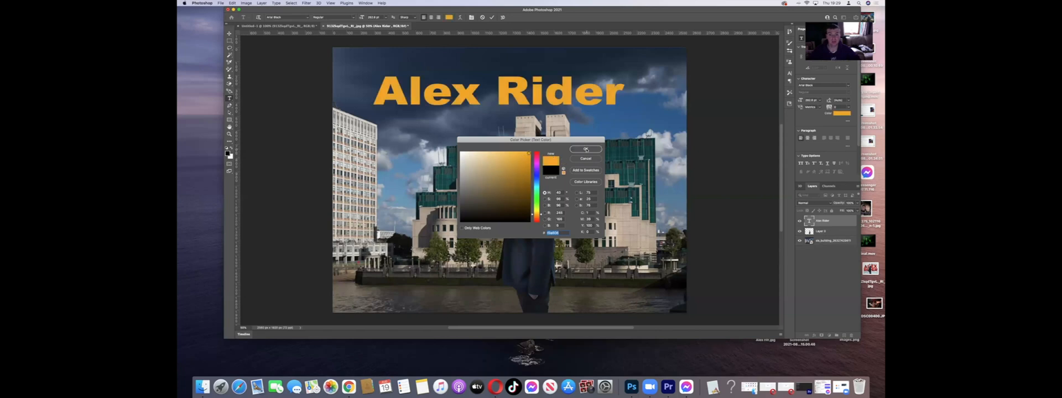
pyautogui.click(586, 149)
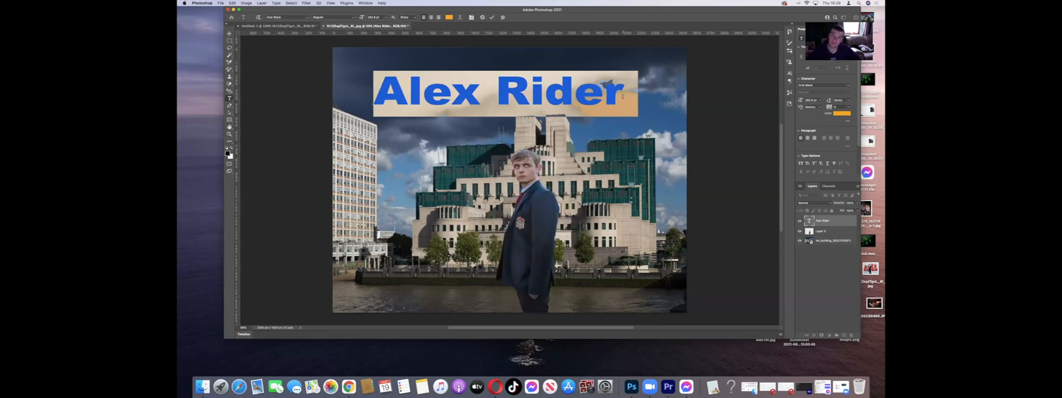
pyautogui.click(623, 96)
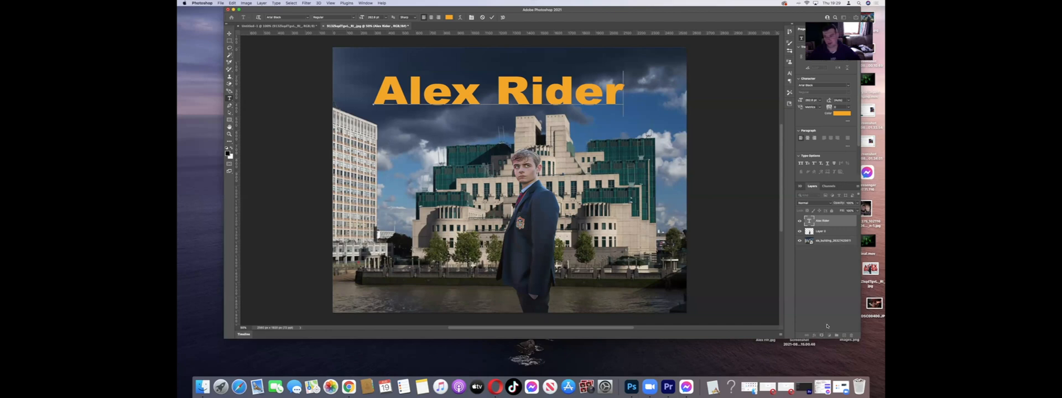
pyautogui.click(825, 261)
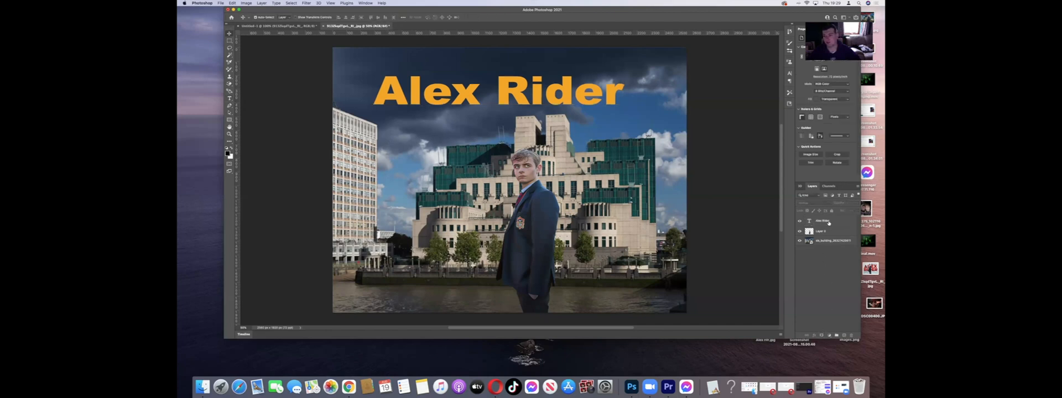
# Step: Rename the man's cutout layer with a short descriptive name in place of its default name
pyautogui.click(828, 222)
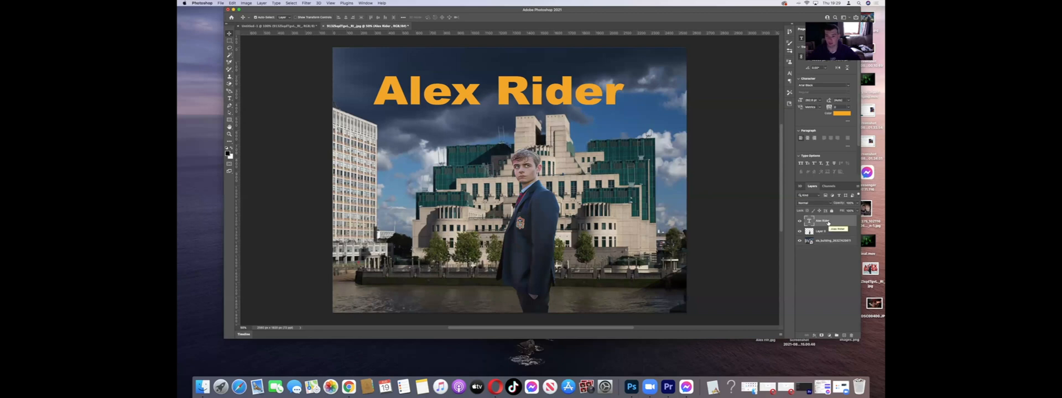
pyautogui.click(826, 232)
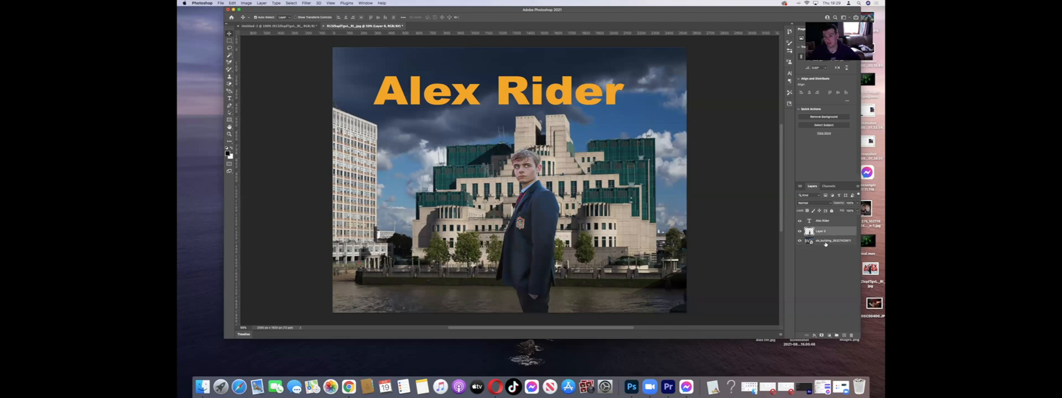
pyautogui.click(825, 242)
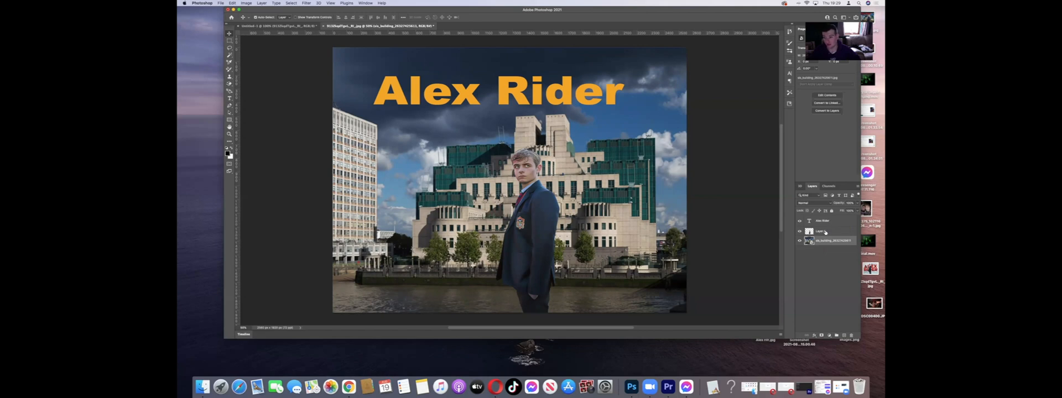
pyautogui.doubleClick(822, 231)
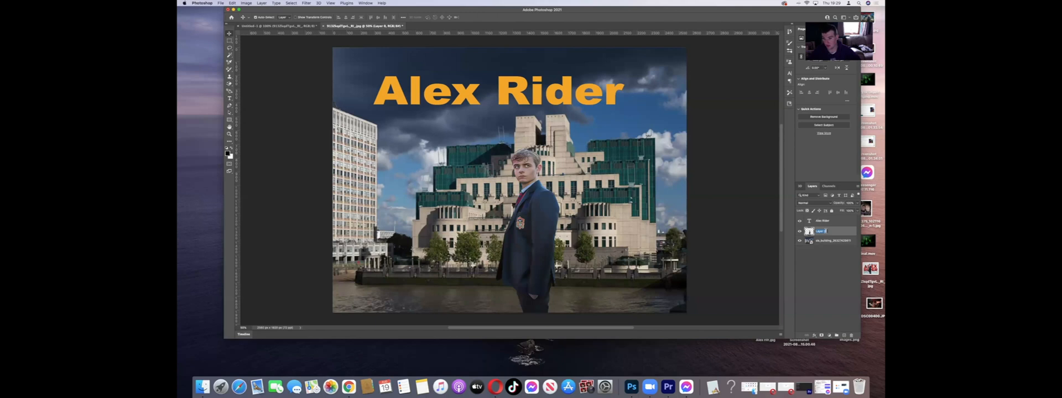
pyautogui.press('BackSpace')
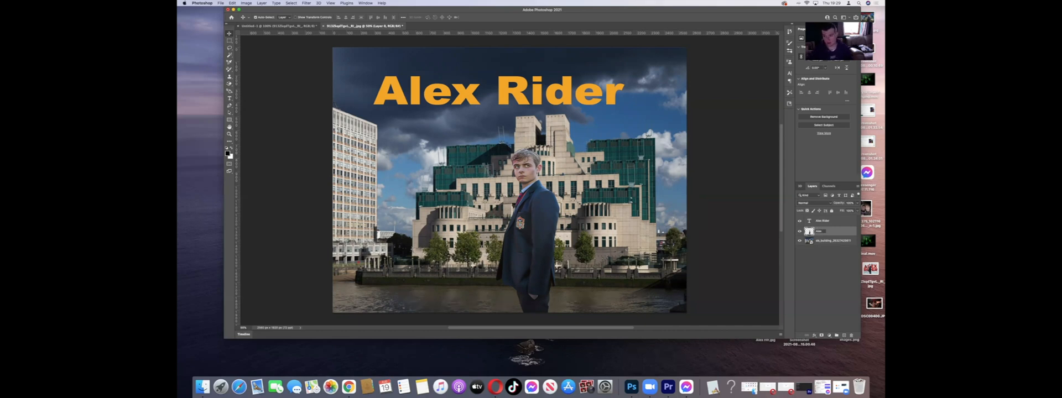
pyautogui.press('Return')
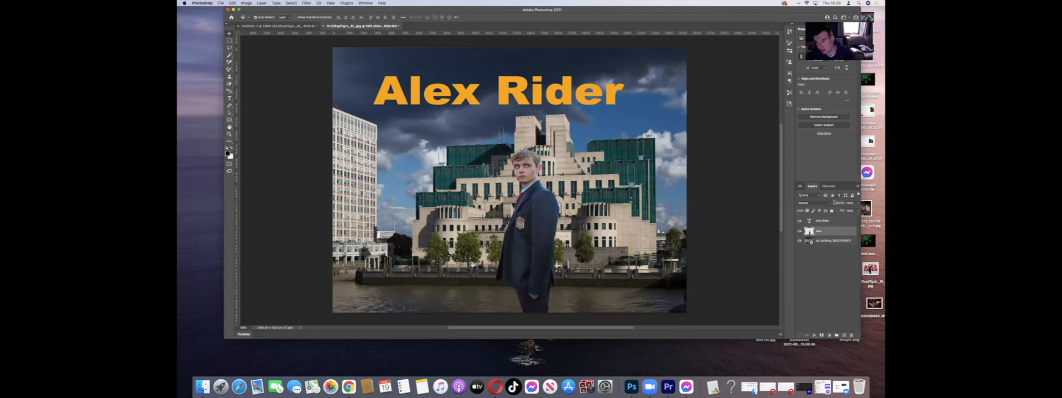
pyautogui.click(833, 220)
pyautogui.doubleClick(833, 220)
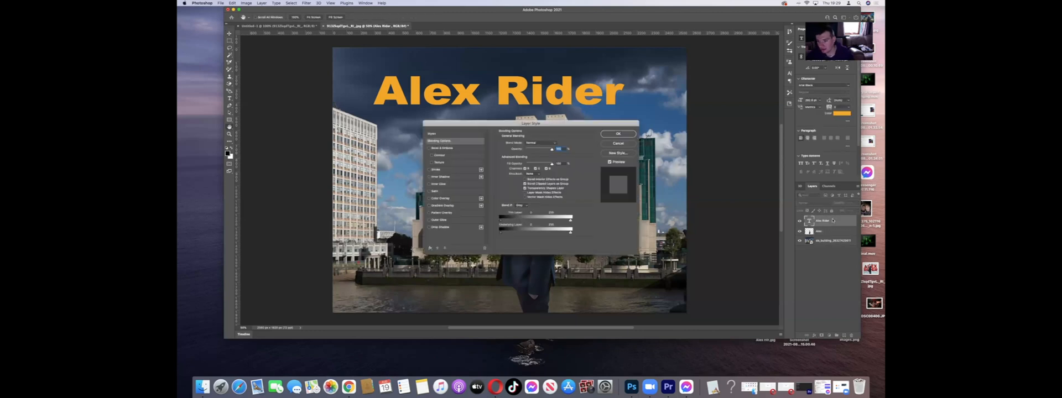
pyautogui.click(630, 145)
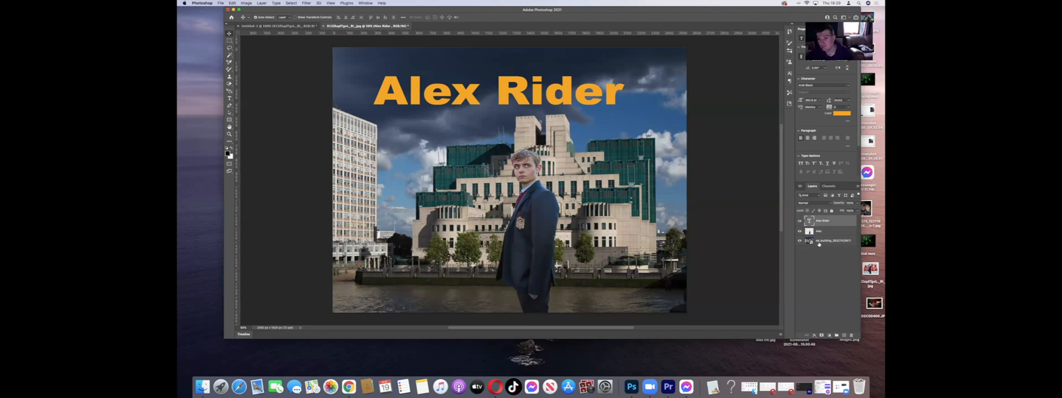
# Step: Rename the background photo layer as "Building"
pyautogui.doubleClick(822, 242)
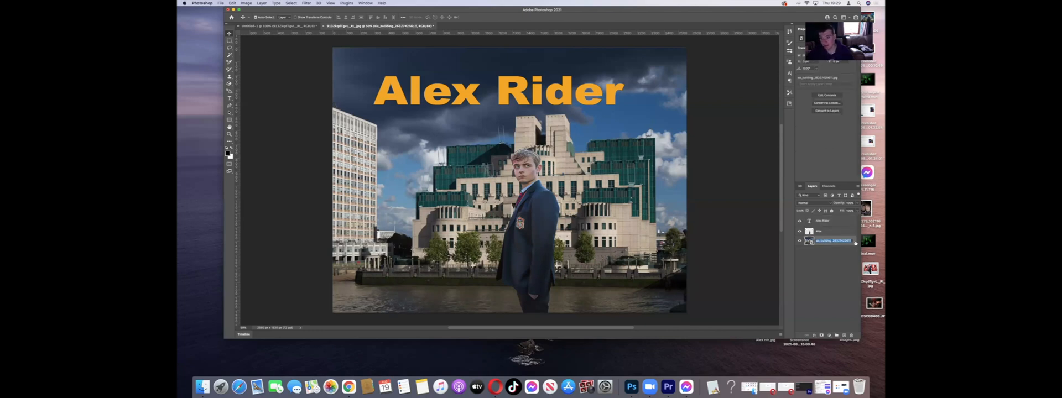
pyautogui.press('BackSpace')
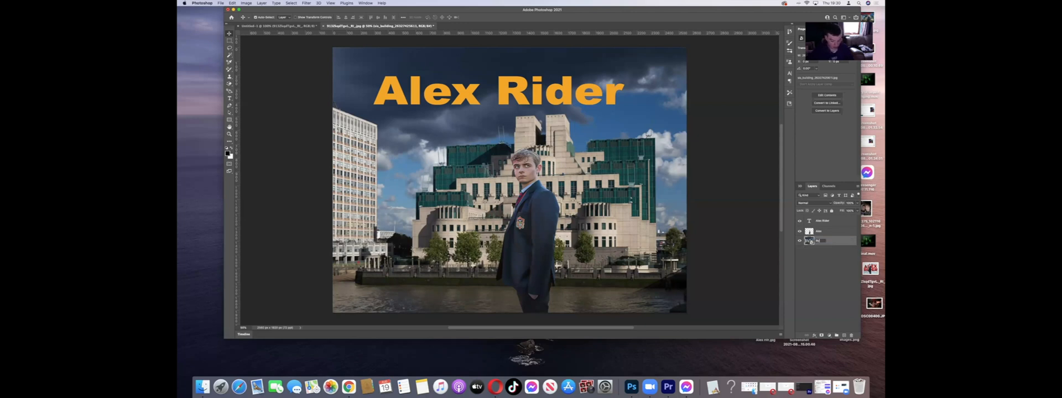
pyautogui.press('Return')
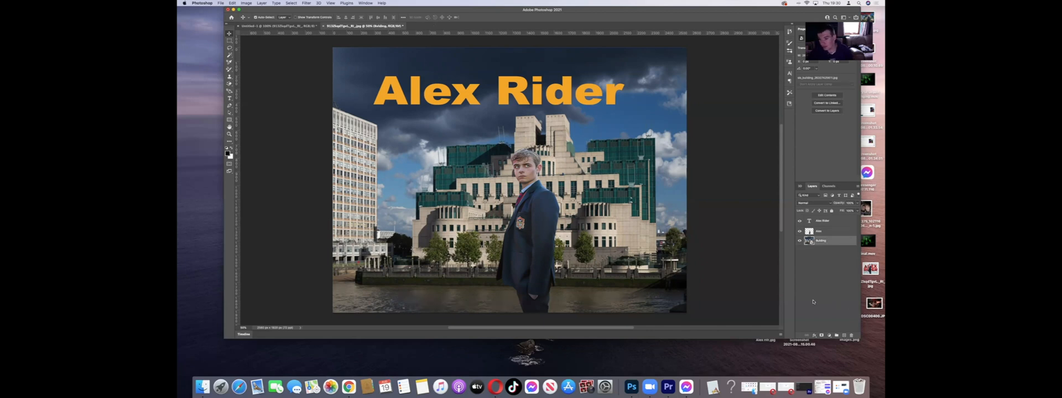
# Step: Rename the man's cutout layer with a longer name starting with "Alex" that distinguishes it from the title layer
pyautogui.doubleClick(825, 231)
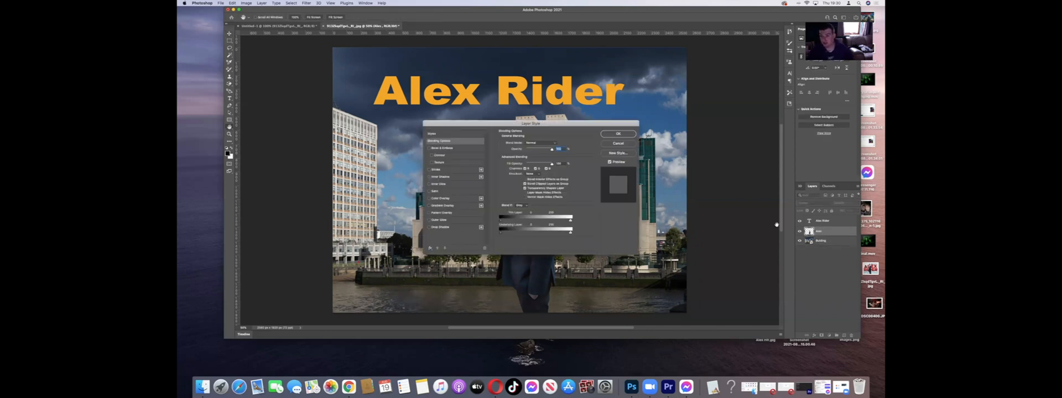
pyautogui.click(619, 143)
pyautogui.rightClick(817, 232)
pyautogui.doubleClick(820, 231)
pyautogui.doubleClick(822, 231)
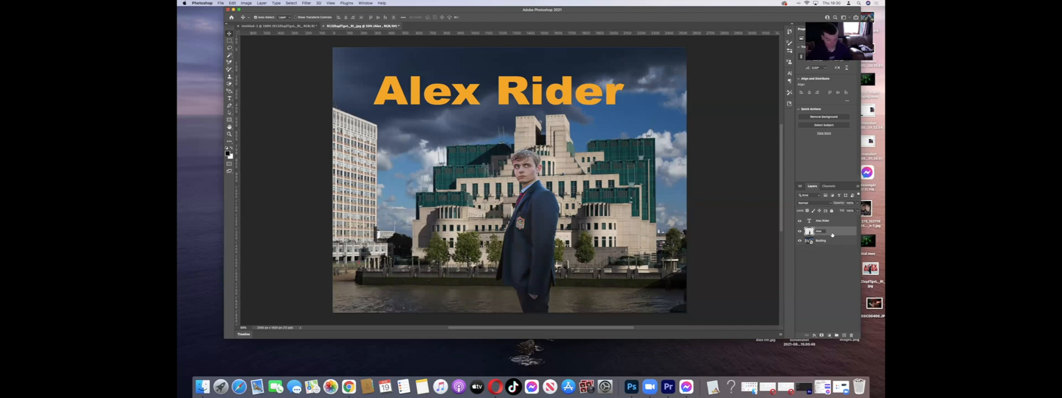
pyautogui.click(850, 287)
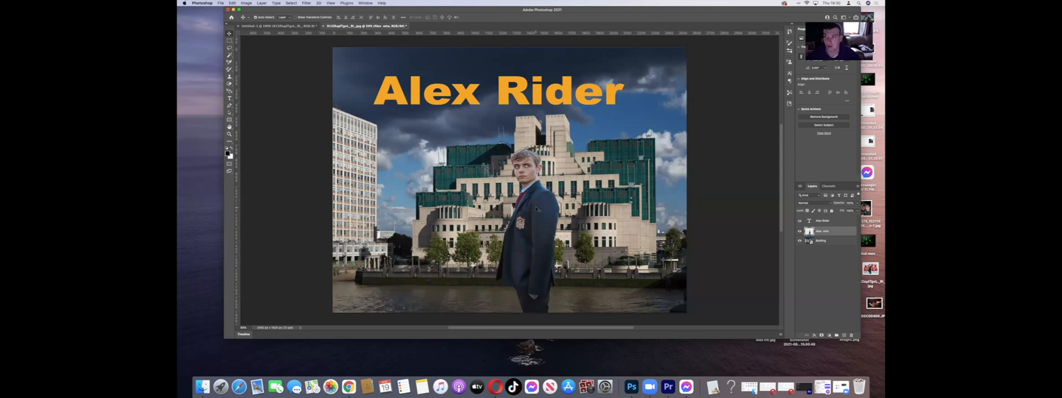
# Step: Nudge the "Alex Rider" title and the building photo slightly to the left on their own layers, and deselect all layers
pyautogui.moveTo(535, 209); pyautogui.dragTo(535, 208)
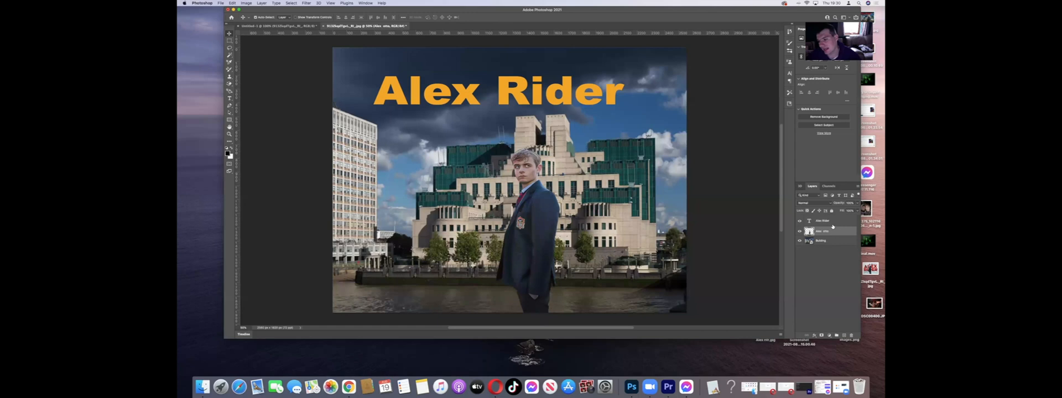
pyautogui.click(829, 222)
pyautogui.moveTo(561, 91)
pyautogui.mouseDown()
pyautogui.moveTo(601, 92)
pyautogui.moveTo(557, 97)
pyautogui.mouseUp()
pyautogui.click(834, 243)
pyautogui.moveTo(568, 173)
pyautogui.mouseDown()
pyautogui.moveTo(646, 188)
pyautogui.moveTo(565, 169)
pyautogui.mouseUp()
pyautogui.click(772, 245)
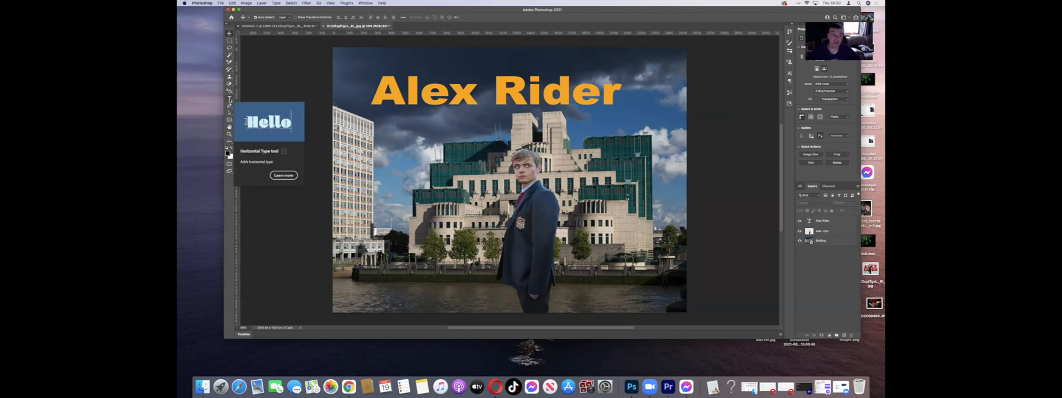
# Step: Add the text "April 2022" below the left part of the title and enlarge it to about a third of the title's width
pyautogui.click(229, 99)
pyautogui.click(377, 136)
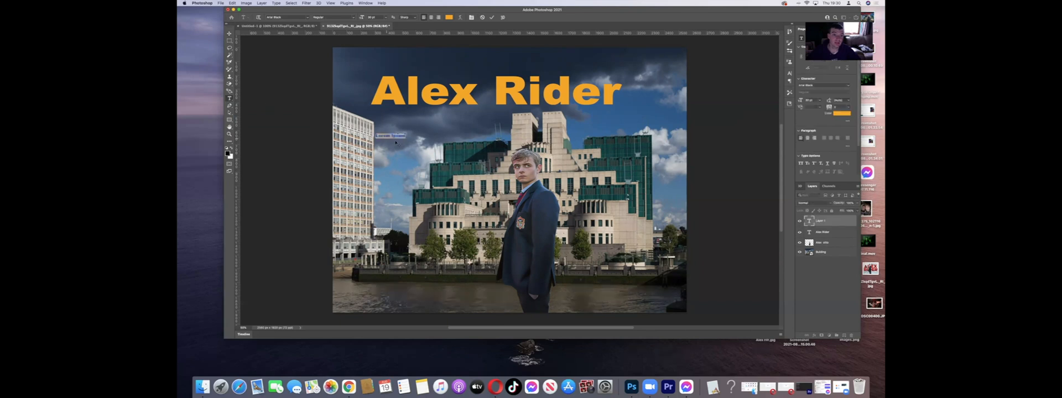
pyautogui.press('BackSpace')
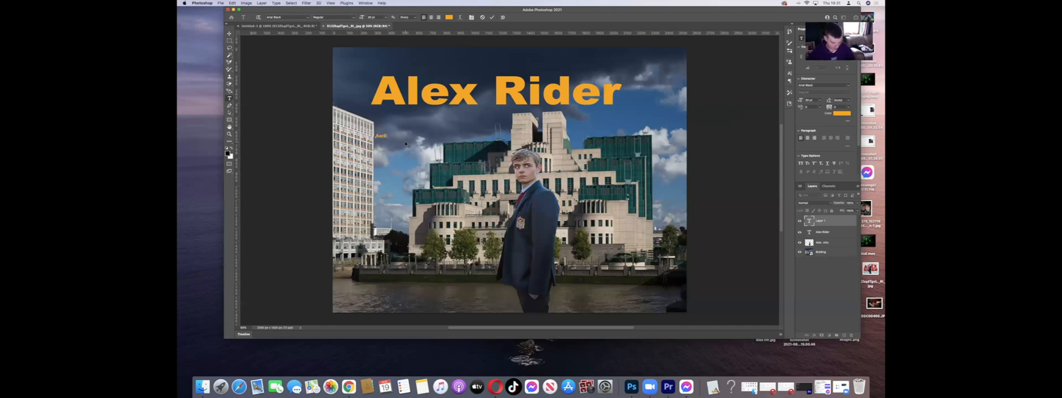
pyautogui.press('super+t')
pyautogui.press('super+t')
pyautogui.press('super+t')
pyautogui.press('super+t')
pyautogui.press('super+t')
pyautogui.moveTo(399, 136); pyautogui.dragTo(458, 151)
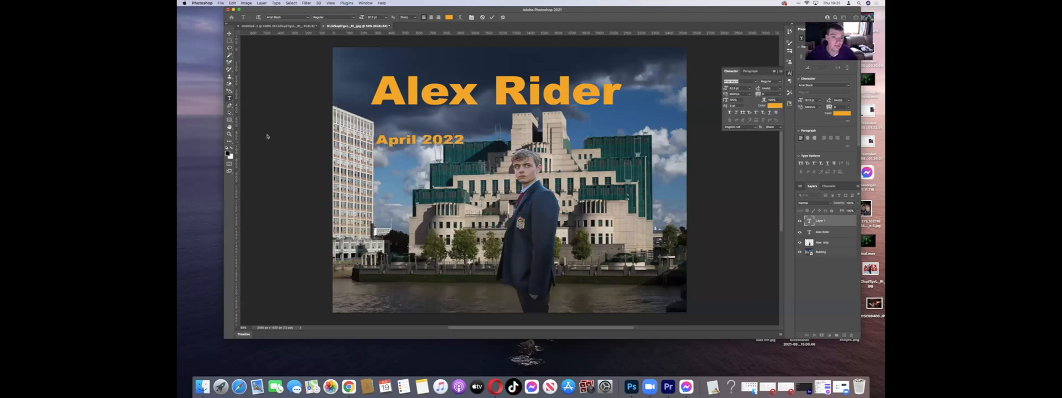
# Step: Stretch the "April 2022" text taller, commit it and move it up directly beneath the title, aligned with the title's left edge
pyautogui.press('super+t')
pyautogui.press('super+t')
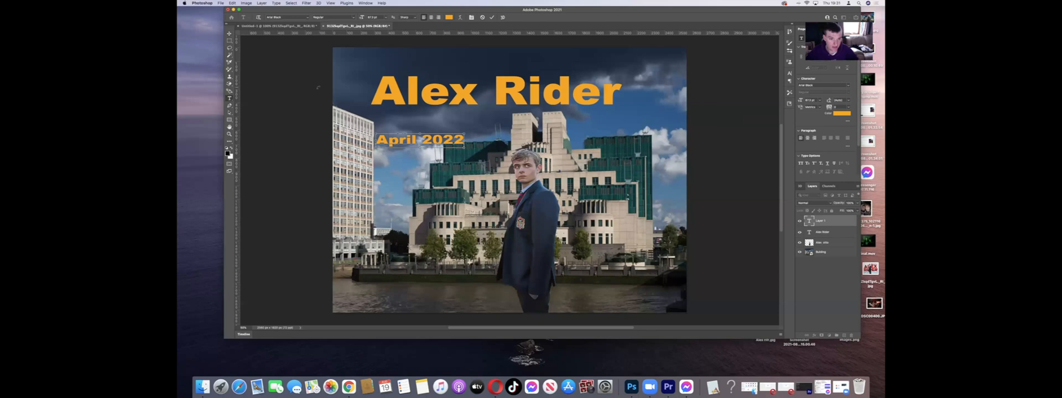
pyautogui.press('super+t')
pyautogui.press('super+t')
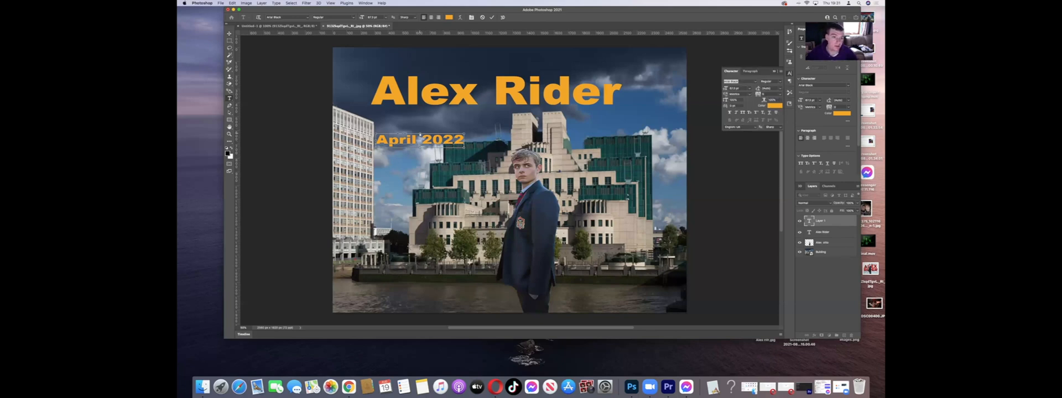
pyautogui.moveTo(421, 135); pyautogui.dragTo(419, 126)
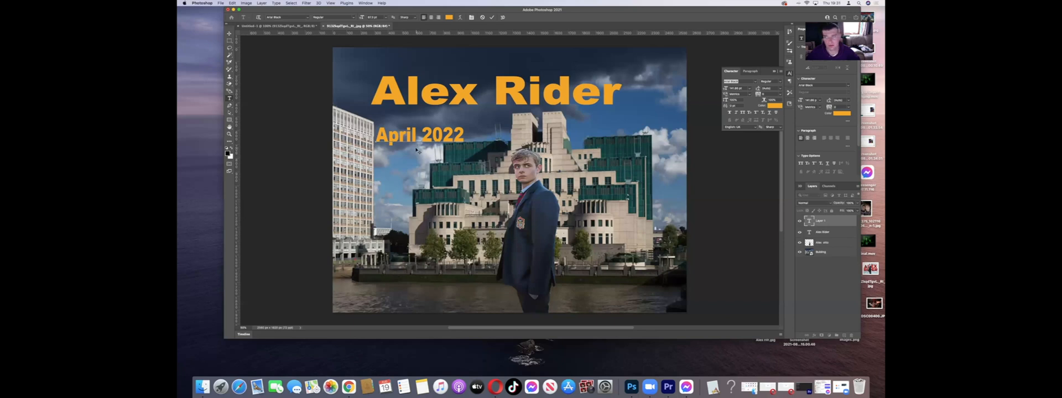
pyautogui.press('v')
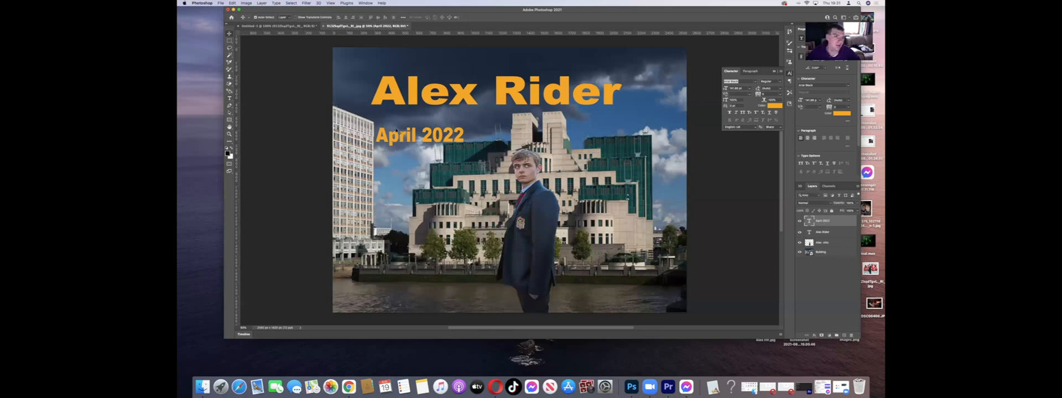
pyautogui.moveTo(429, 134); pyautogui.dragTo(433, 109)
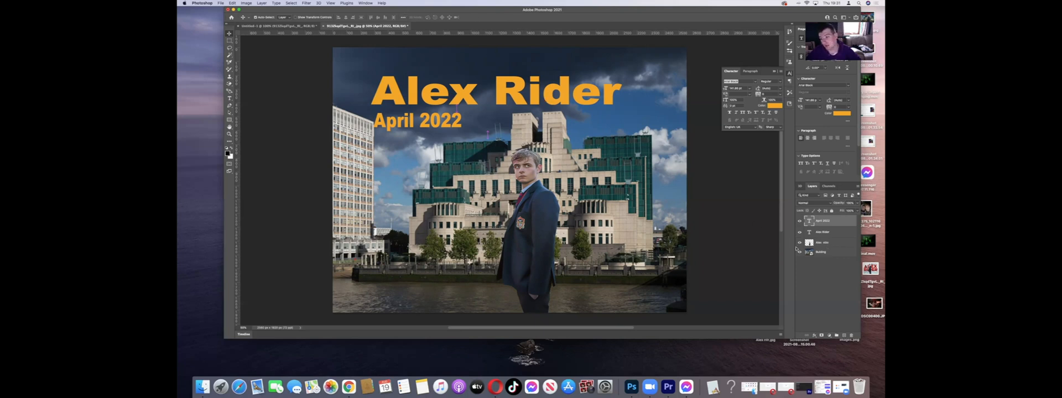
# Step: Darken the man's cutout layer by lowering its brightness with the Brightness/Contrast adjustment
pyautogui.click(833, 243)
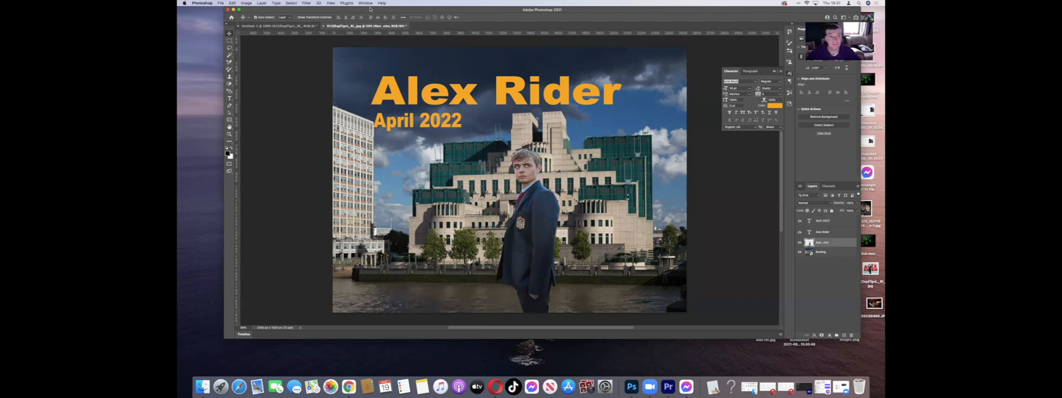
pyautogui.click(247, 3)
pyautogui.moveTo(288, 19)
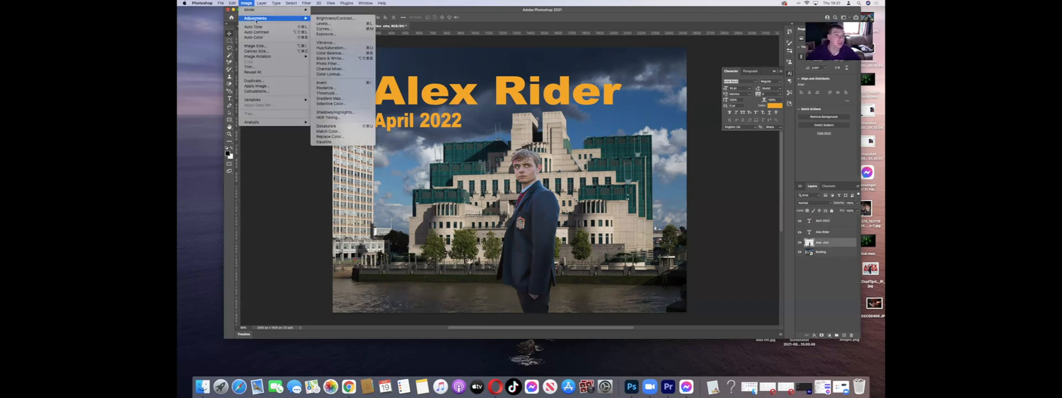
pyautogui.click(331, 18)
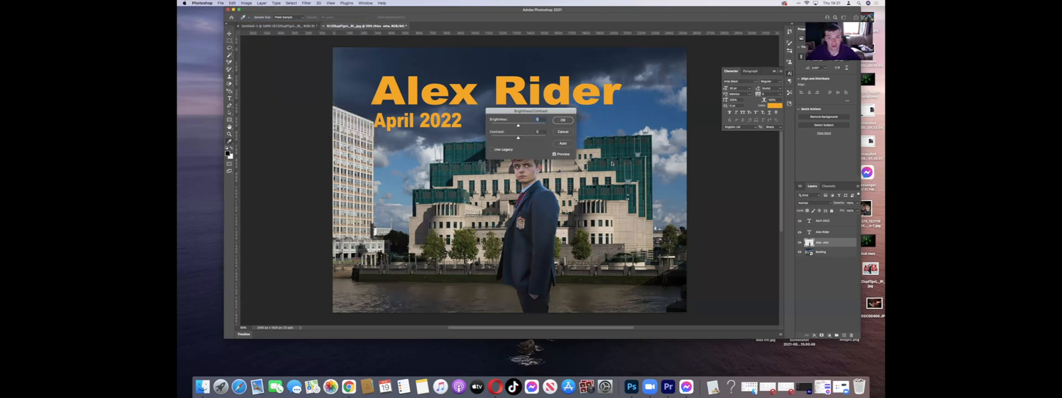
pyautogui.moveTo(518, 126); pyautogui.dragTo(507, 127)
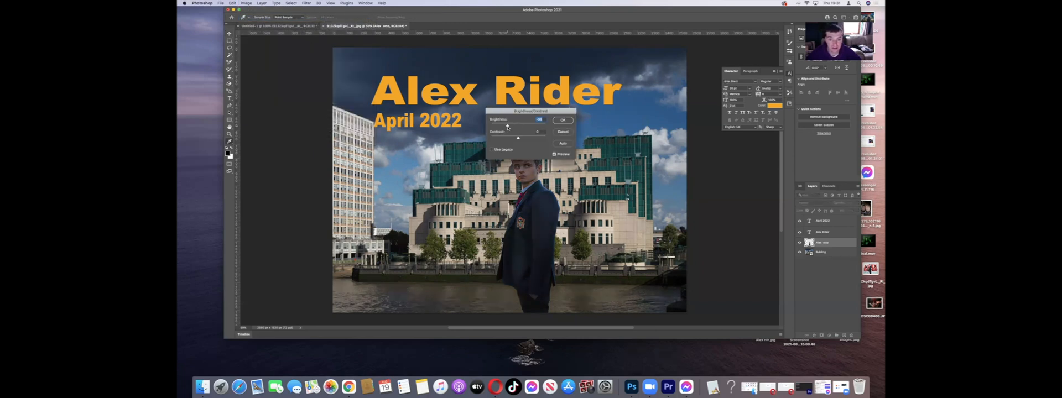
pyautogui.click(563, 120)
# Step: Darken the Building layer with a Brightness/Contrast adjustment to give the scene a moodier, dusk-like look
pyautogui.click(821, 252)
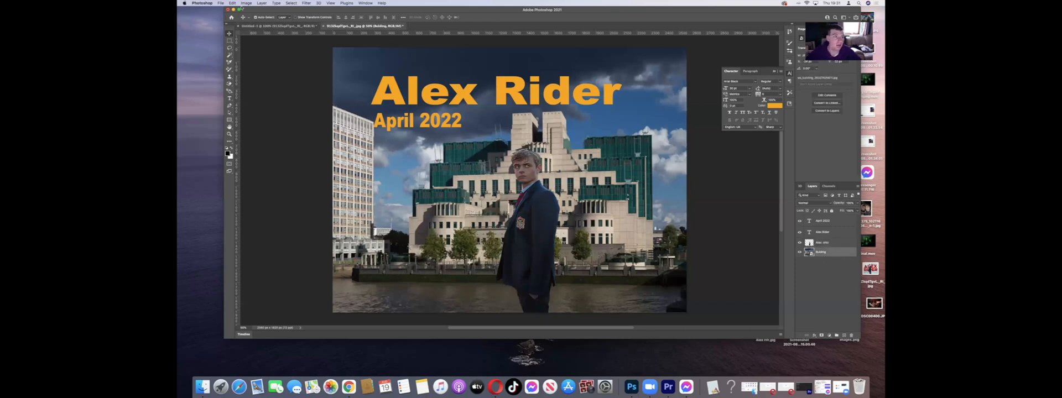
pyautogui.click(246, 3)
pyautogui.moveTo(299, 18)
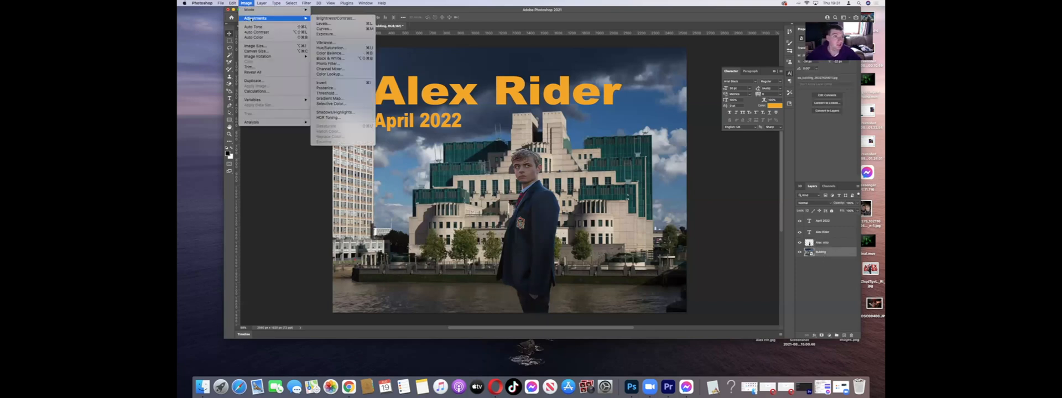
pyautogui.click(335, 18)
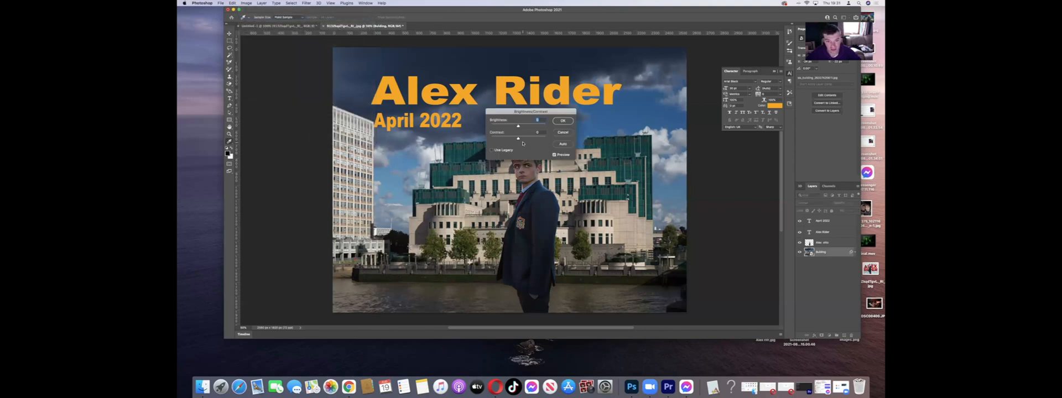
pyautogui.moveTo(518, 139); pyautogui.dragTo(505, 127)
pyautogui.click(558, 123)
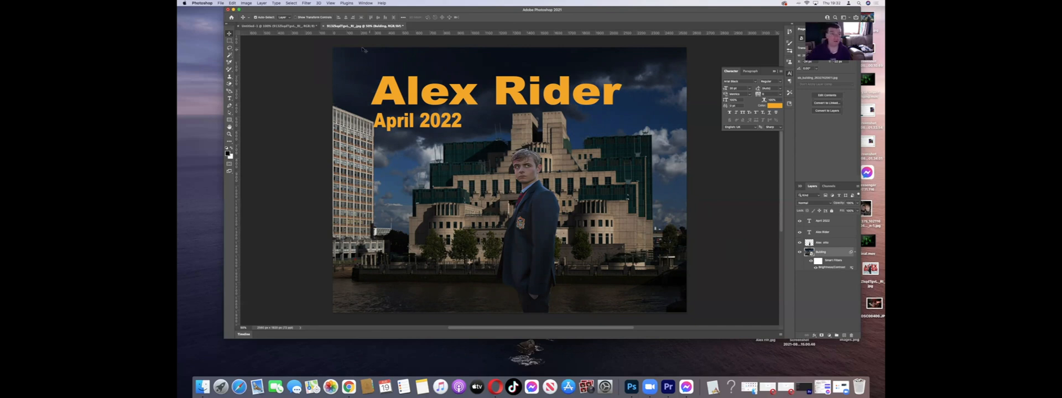
# Step: Open the Export As settings for the finished poster
pyautogui.click(221, 3)
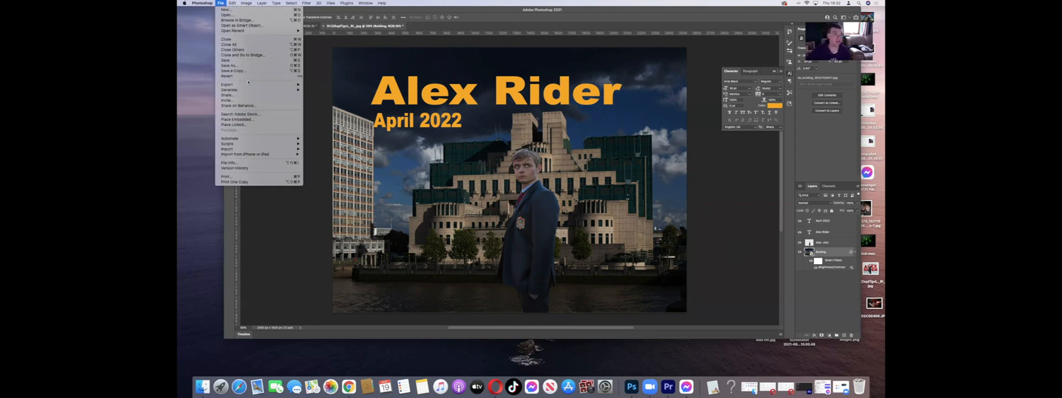
pyautogui.moveTo(264, 85)
pyautogui.click(318, 91)
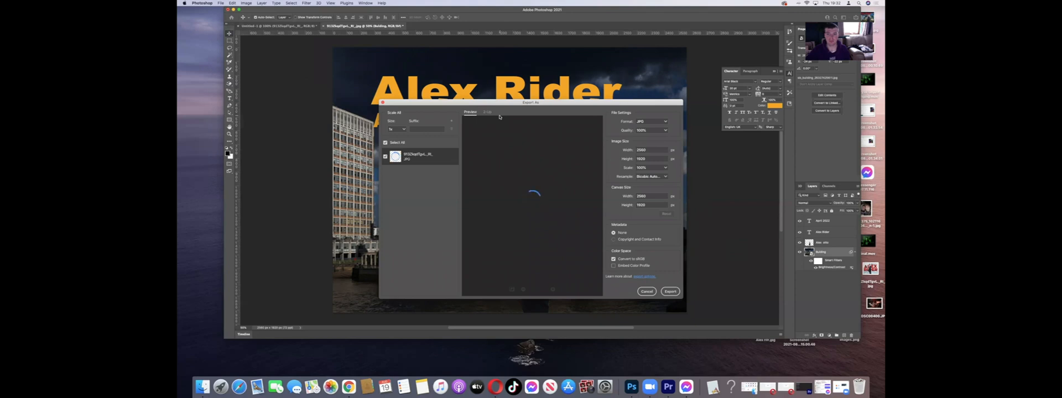
# Step: Try PNG, JPG and GIF in turn as the export file format
pyautogui.click(643, 121)
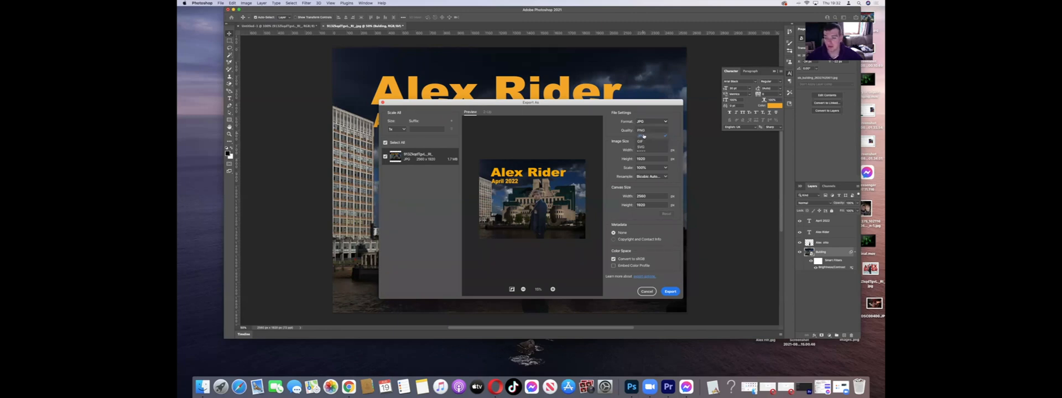
pyautogui.click(641, 130)
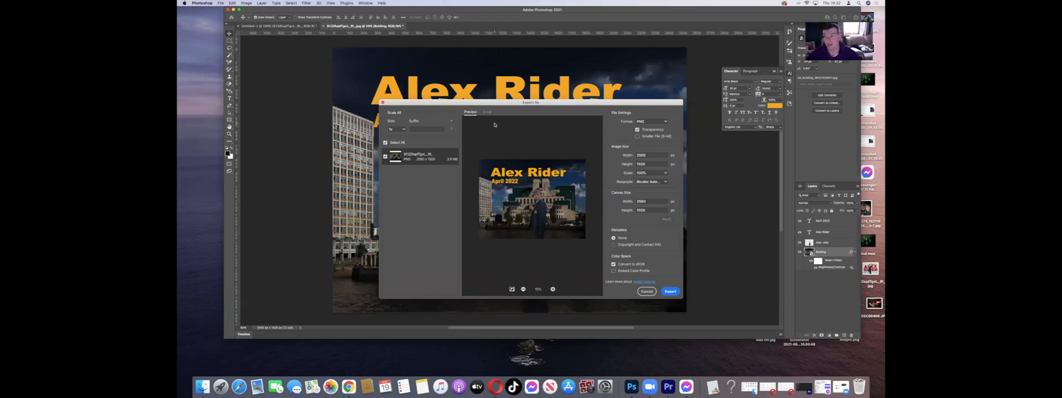
pyautogui.click(648, 123)
pyautogui.click(648, 136)
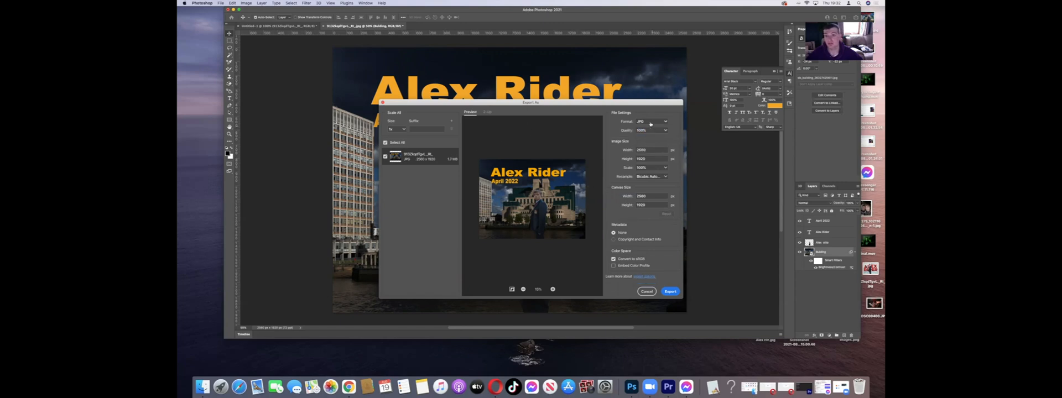
pyautogui.click(651, 123)
pyautogui.click(650, 131)
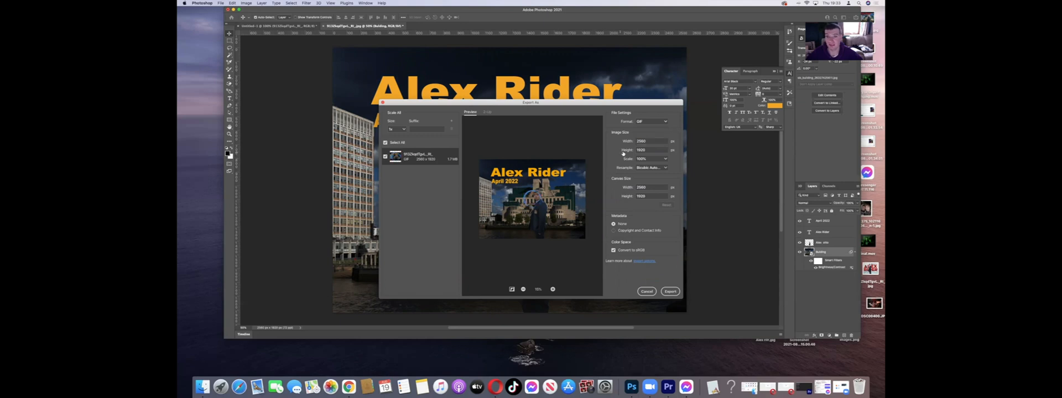
pyautogui.click(643, 124)
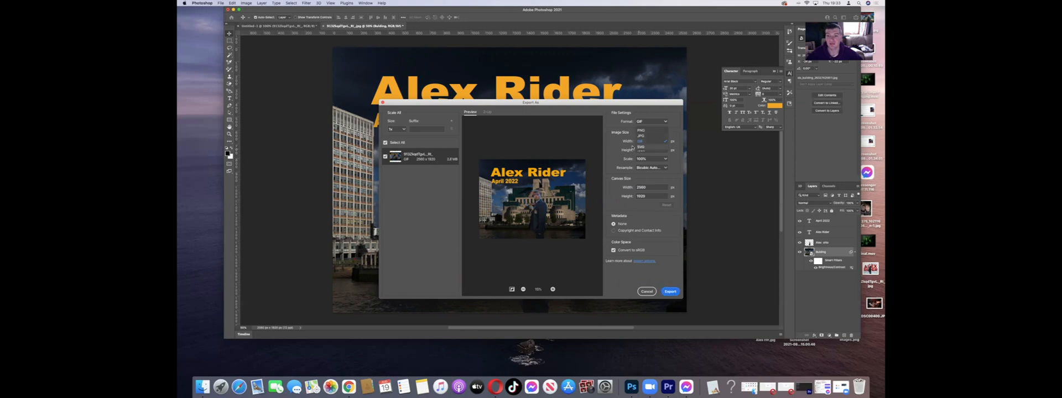
pyautogui.click(622, 136)
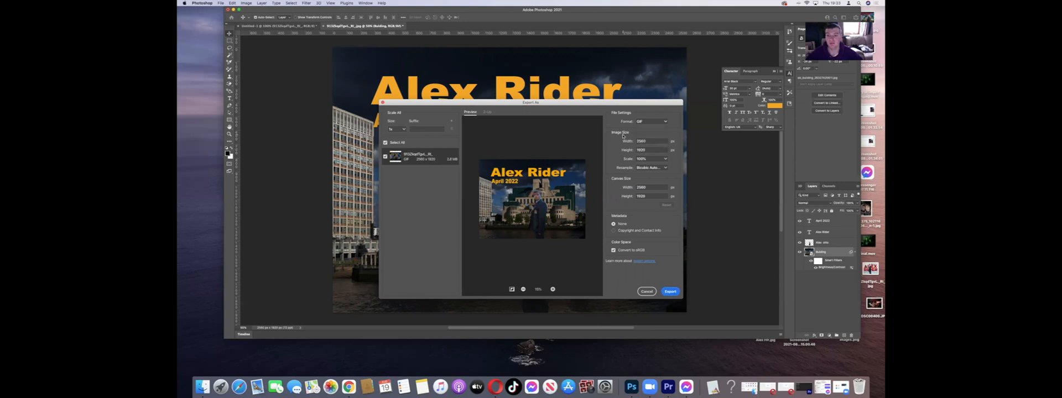
# Step: Choose JPG as the poster's export format and proceed with the export
pyautogui.click(647, 121)
pyautogui.click(647, 137)
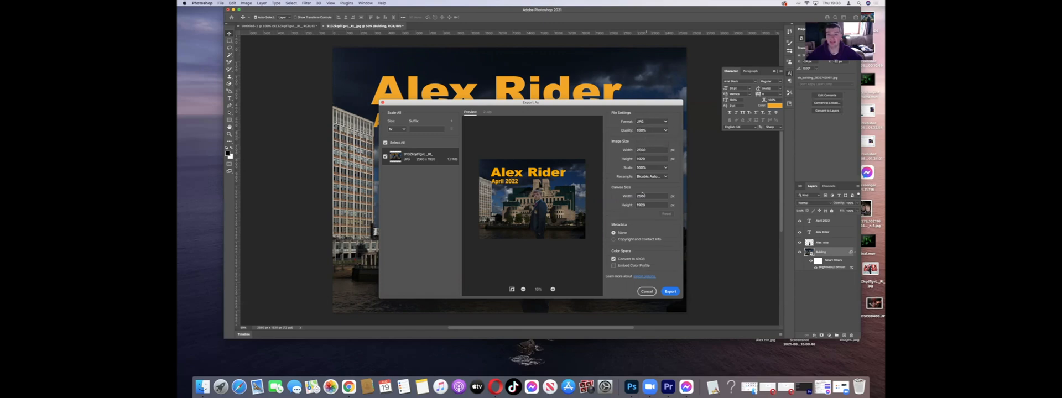
pyautogui.click(672, 291)
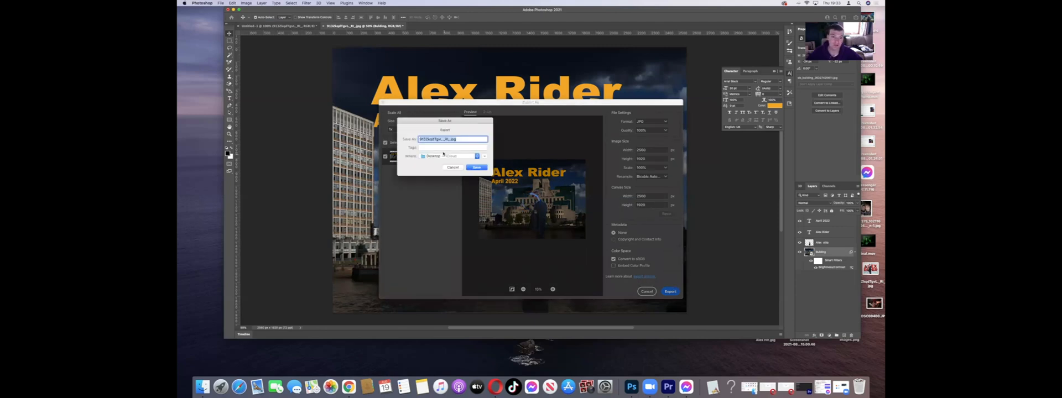
# Step: Save the exported JPG to the Desktop under a file name beginning with Alex Rider
pyautogui.click(443, 155)
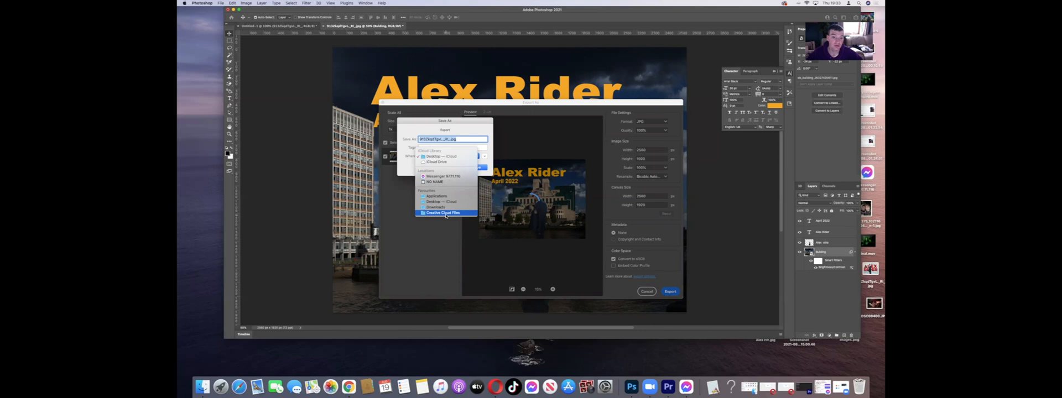
pyautogui.click(443, 156)
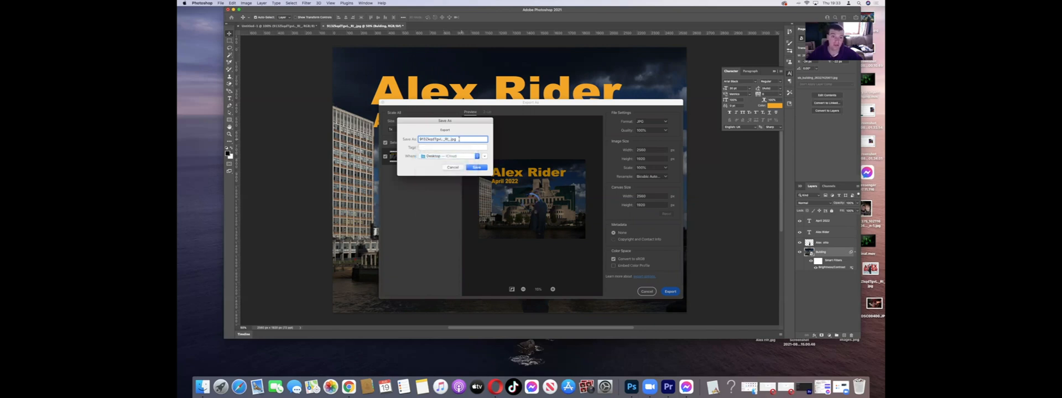
pyautogui.press('BackSpace')
pyautogui.write('Alex Rider 25')
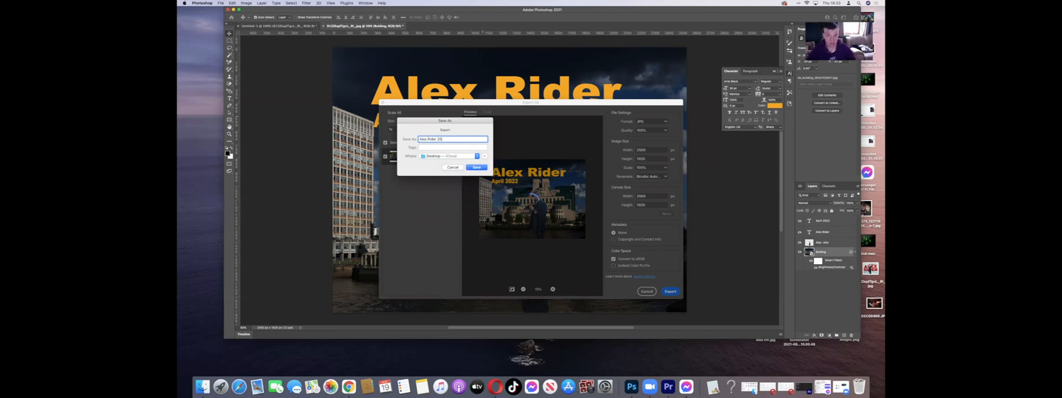
pyautogui.press('Return')
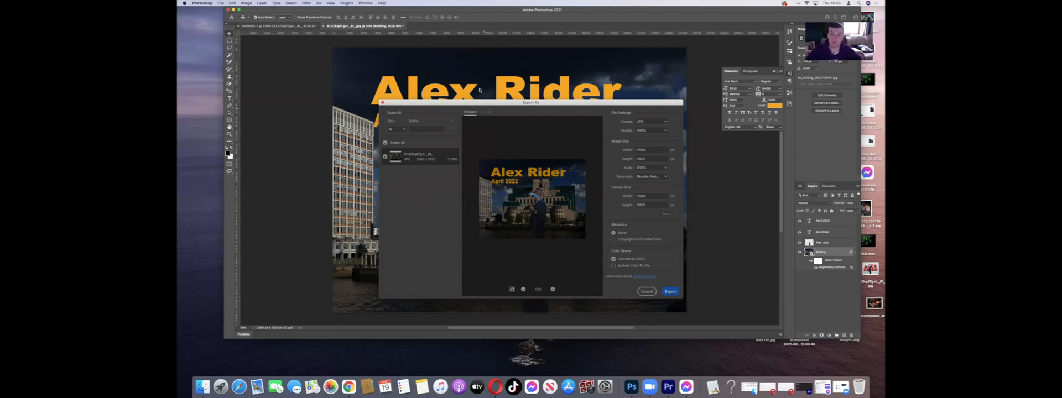
pyautogui.press('Escape')
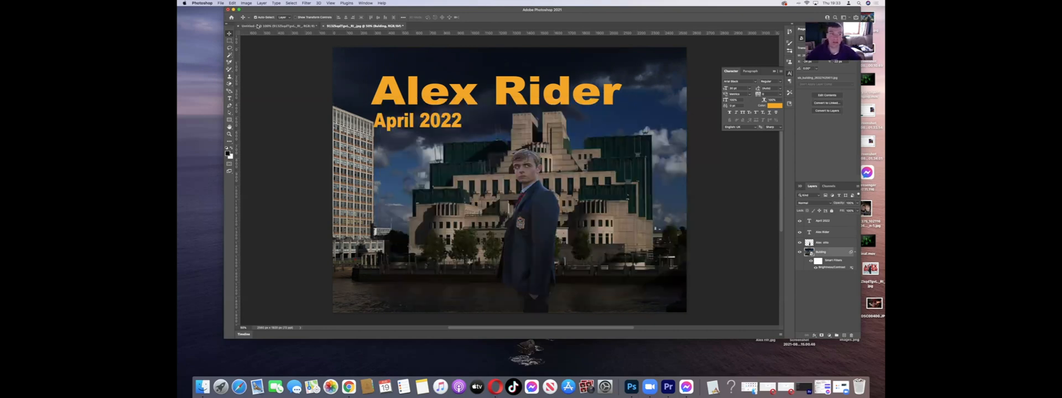
# Step: Preview the exported Alex Rider JPG from the desktop and close the preview
pyautogui.click(234, 10)
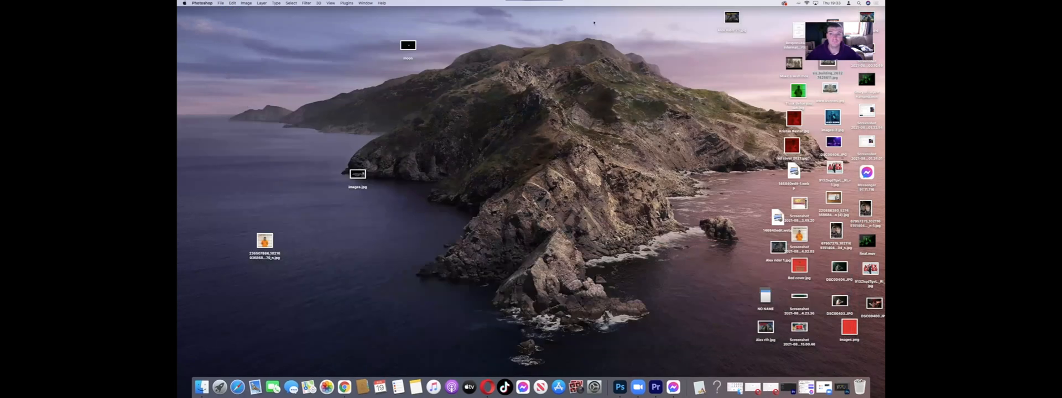
pyautogui.moveTo(872, 16); pyautogui.dragTo(745, 75)
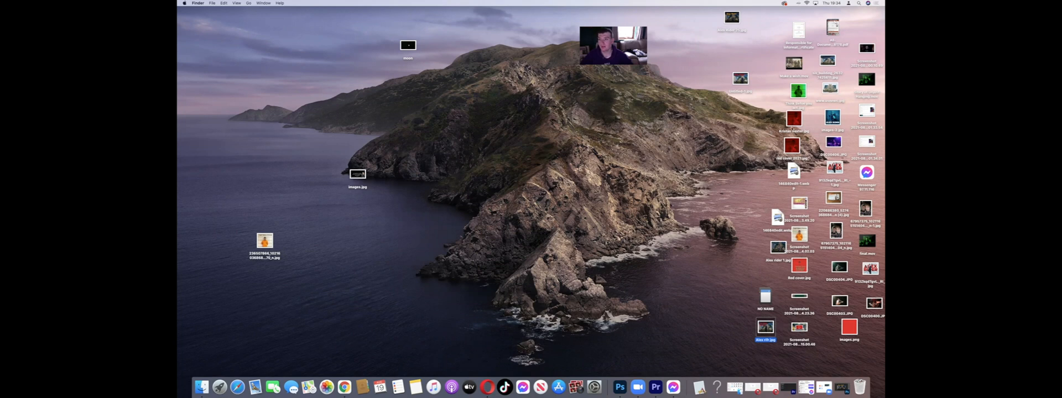
pyautogui.click(731, 18)
pyautogui.press('space')
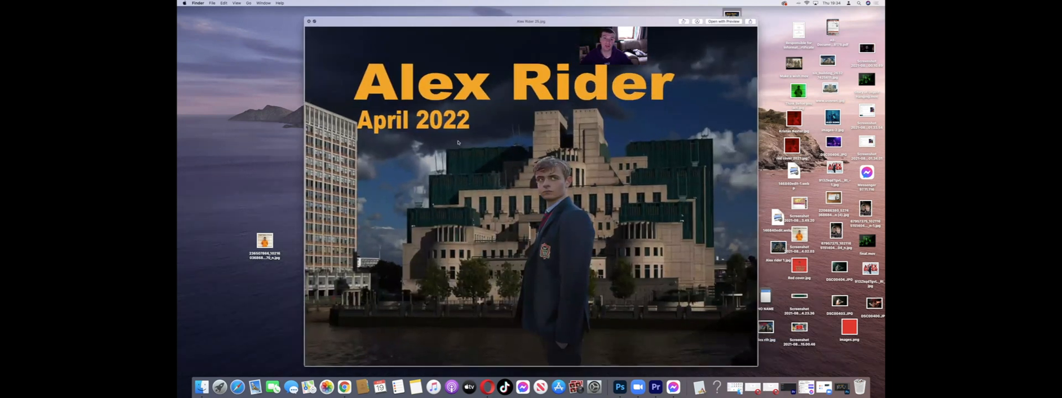
pyautogui.press('space')
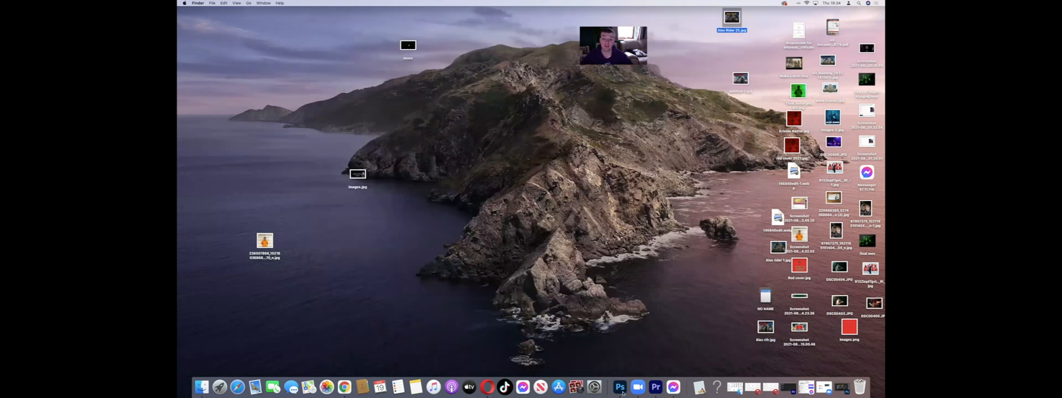
# Step: Return to Photoshop and start saving the layered poster as a new file on the computer
pyautogui.click(620, 387)
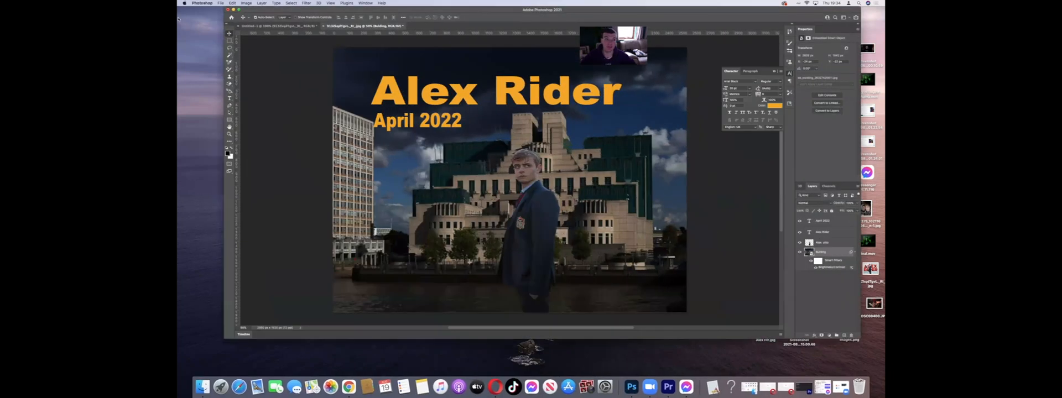
pyautogui.click(220, 2)
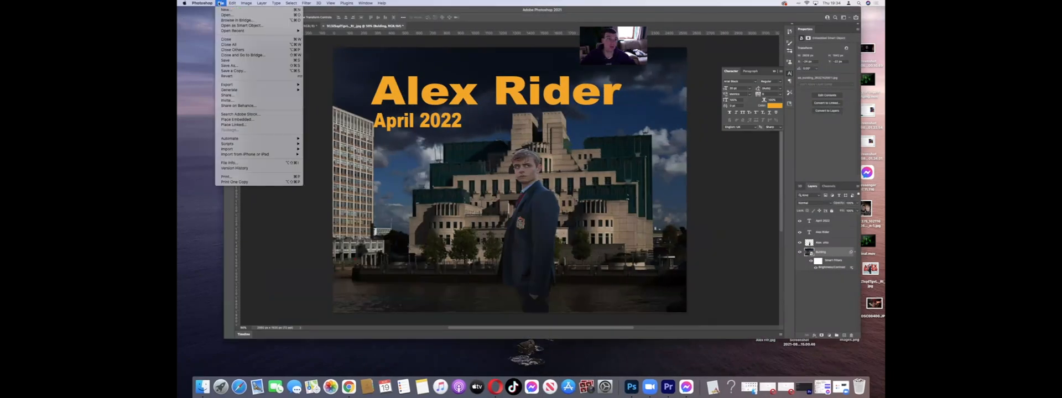
pyautogui.click(248, 66)
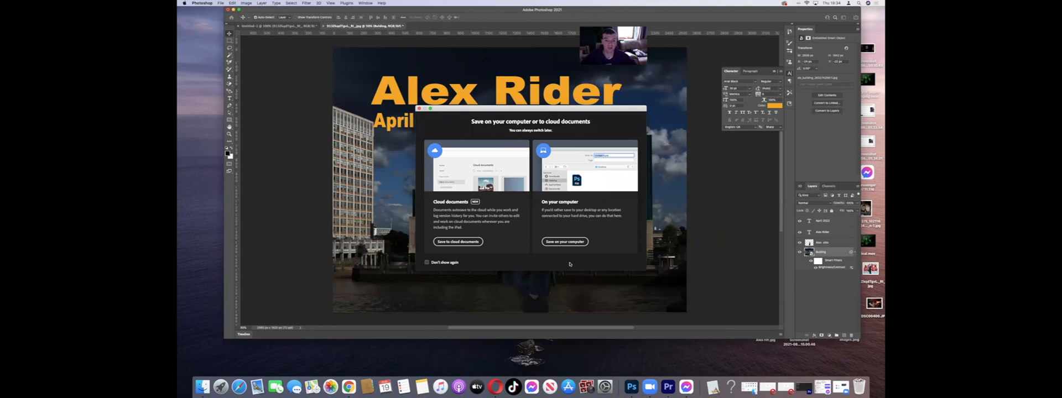
pyautogui.click(555, 243)
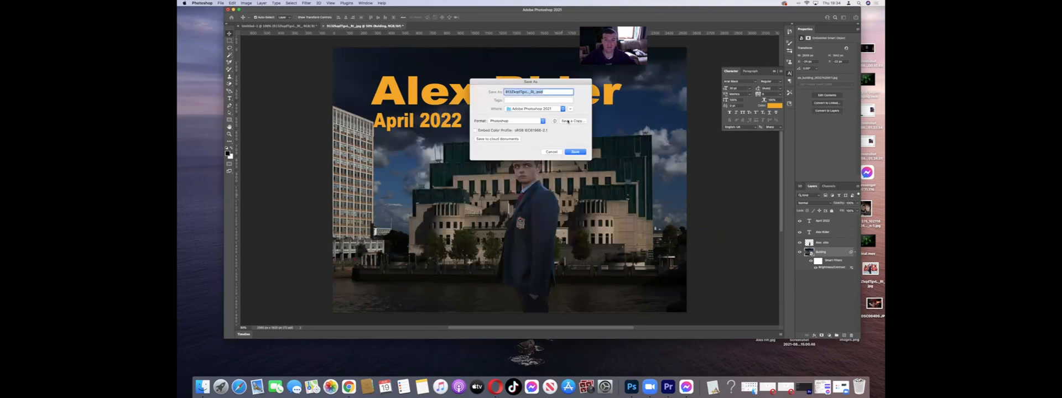
# Step: Start the file name with Alex and save the poster in Photoshop format with Maximize Compatibility
pyautogui.click(548, 91)
pyautogui.moveTo(547, 92); pyautogui.dragTo(490, 86)
pyautogui.click(532, 92)
pyautogui.write('A')
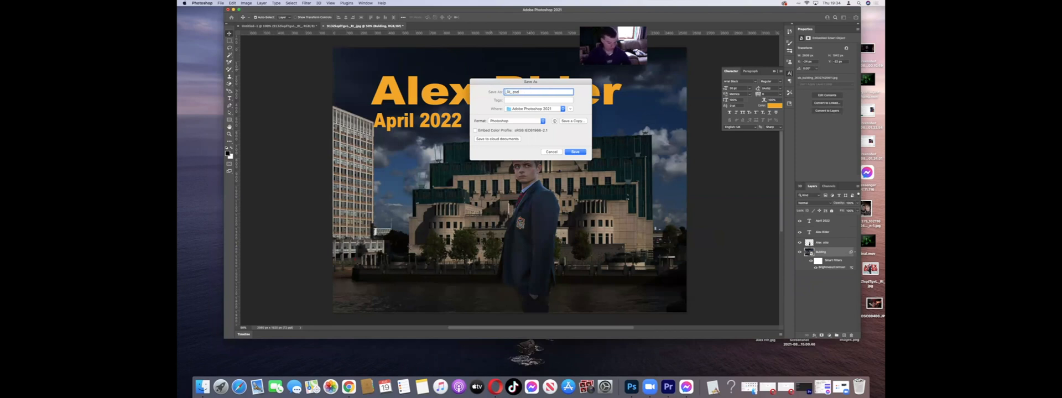
pyautogui.write('lex')
pyautogui.press('Return')
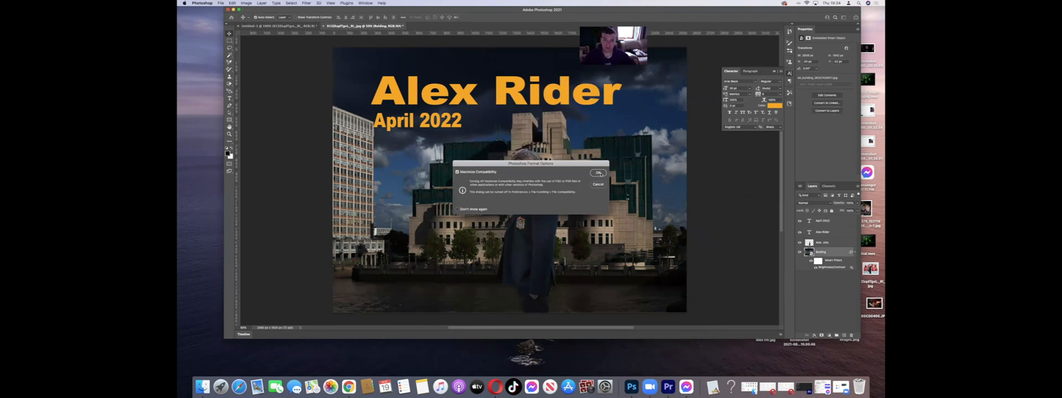
pyautogui.click(599, 173)
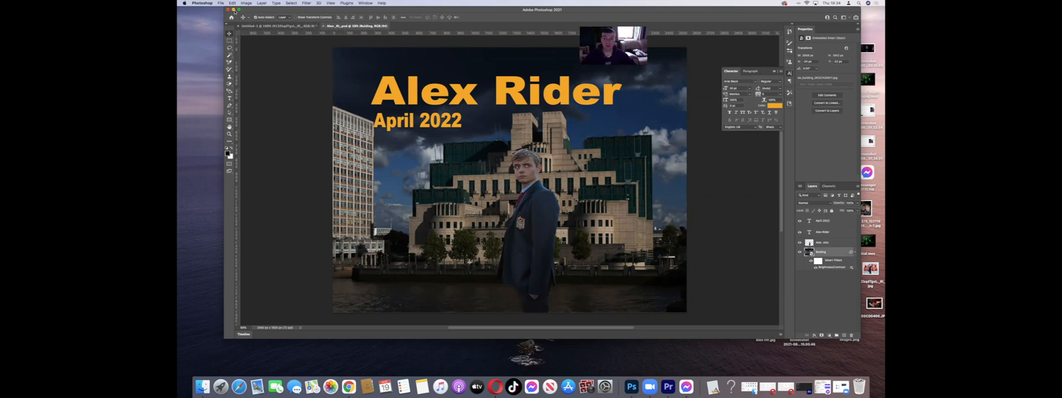
pyautogui.click(233, 10)
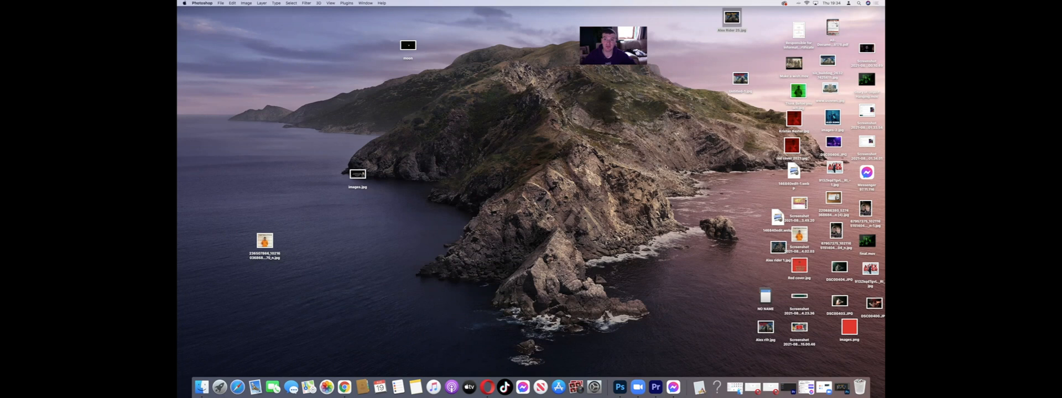
pyautogui.click(620, 376)
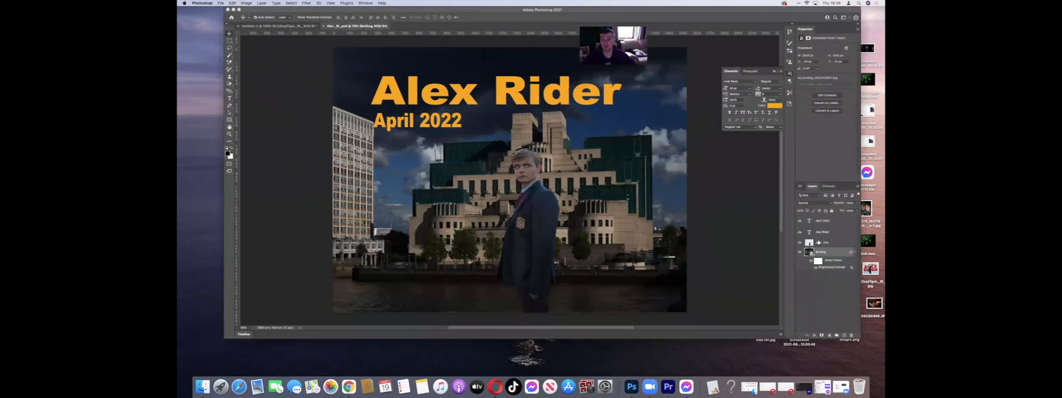
# Step: Try the man's cutout and the Alex Rider title beneath the Building layer, and return both above it with the title as the topmost layer
pyautogui.moveTo(820, 244); pyautogui.dragTo(828, 276)
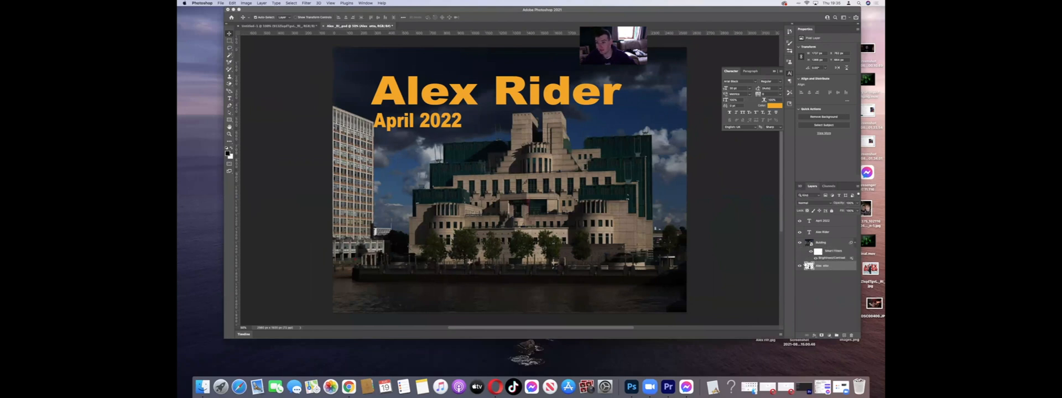
pyautogui.moveTo(826, 271); pyautogui.dragTo(813, 227)
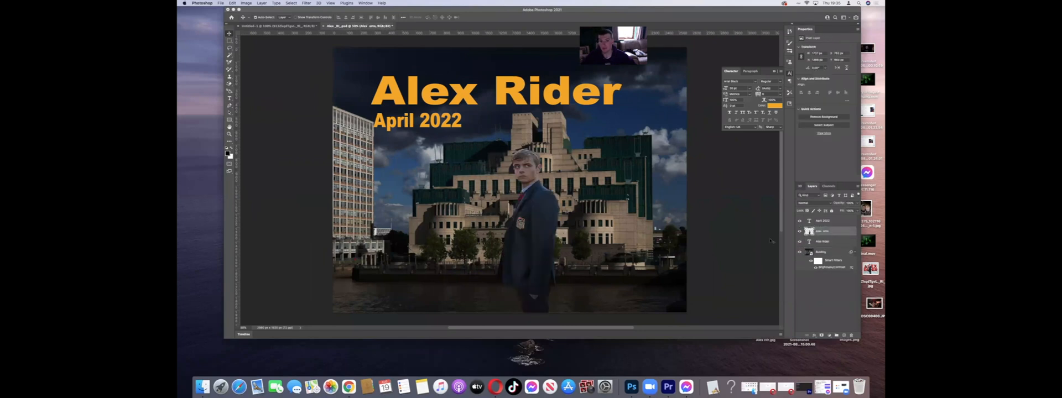
pyautogui.moveTo(832, 259)
pyautogui.mouseDown()
pyautogui.moveTo(825, 229)
pyautogui.moveTo(822, 259)
pyautogui.mouseUp()
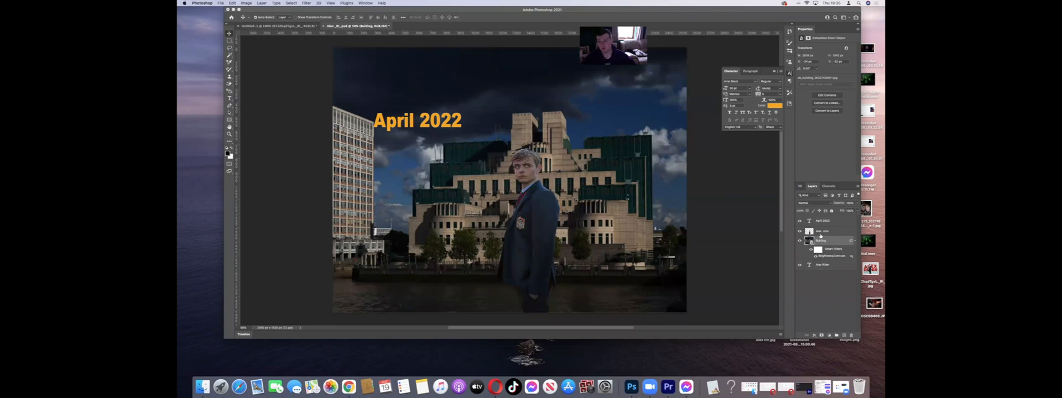
pyautogui.moveTo(825, 265); pyautogui.dragTo(820, 219)
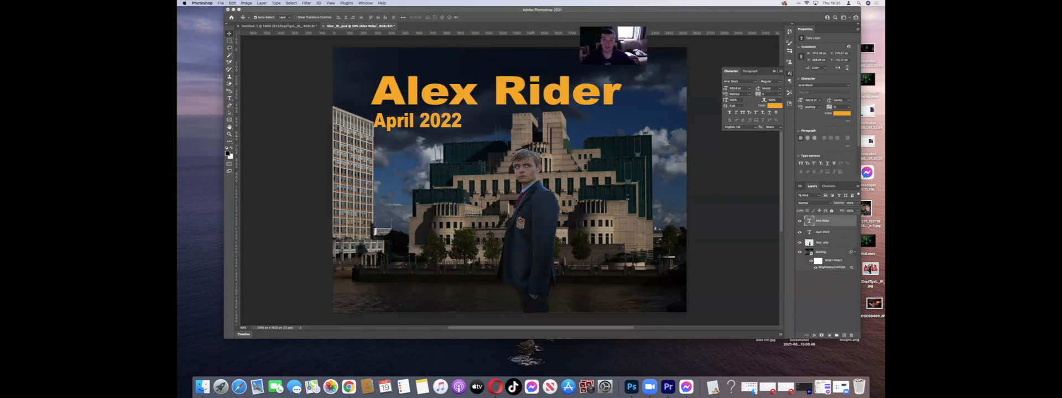